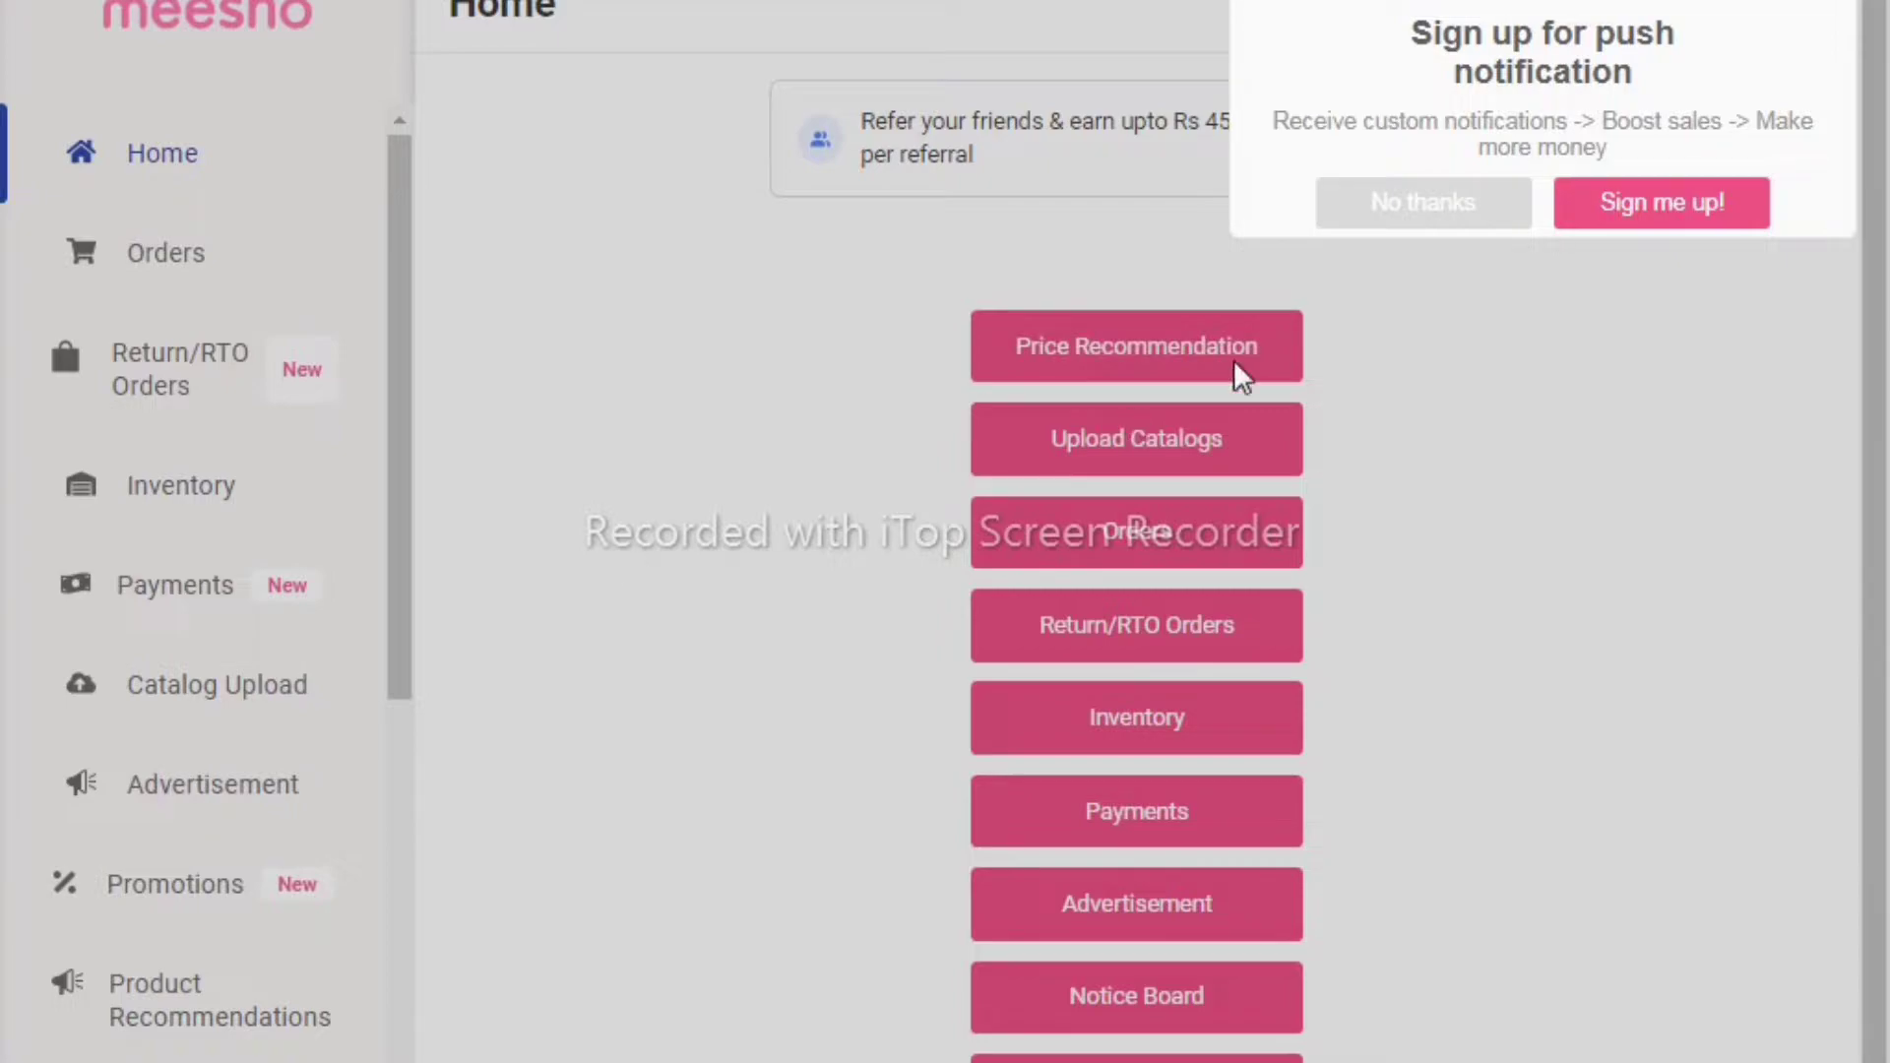
Decline the push notification sign-up, open the Advertisement page and dismiss the recommended campaign offer
click(1429, 216)
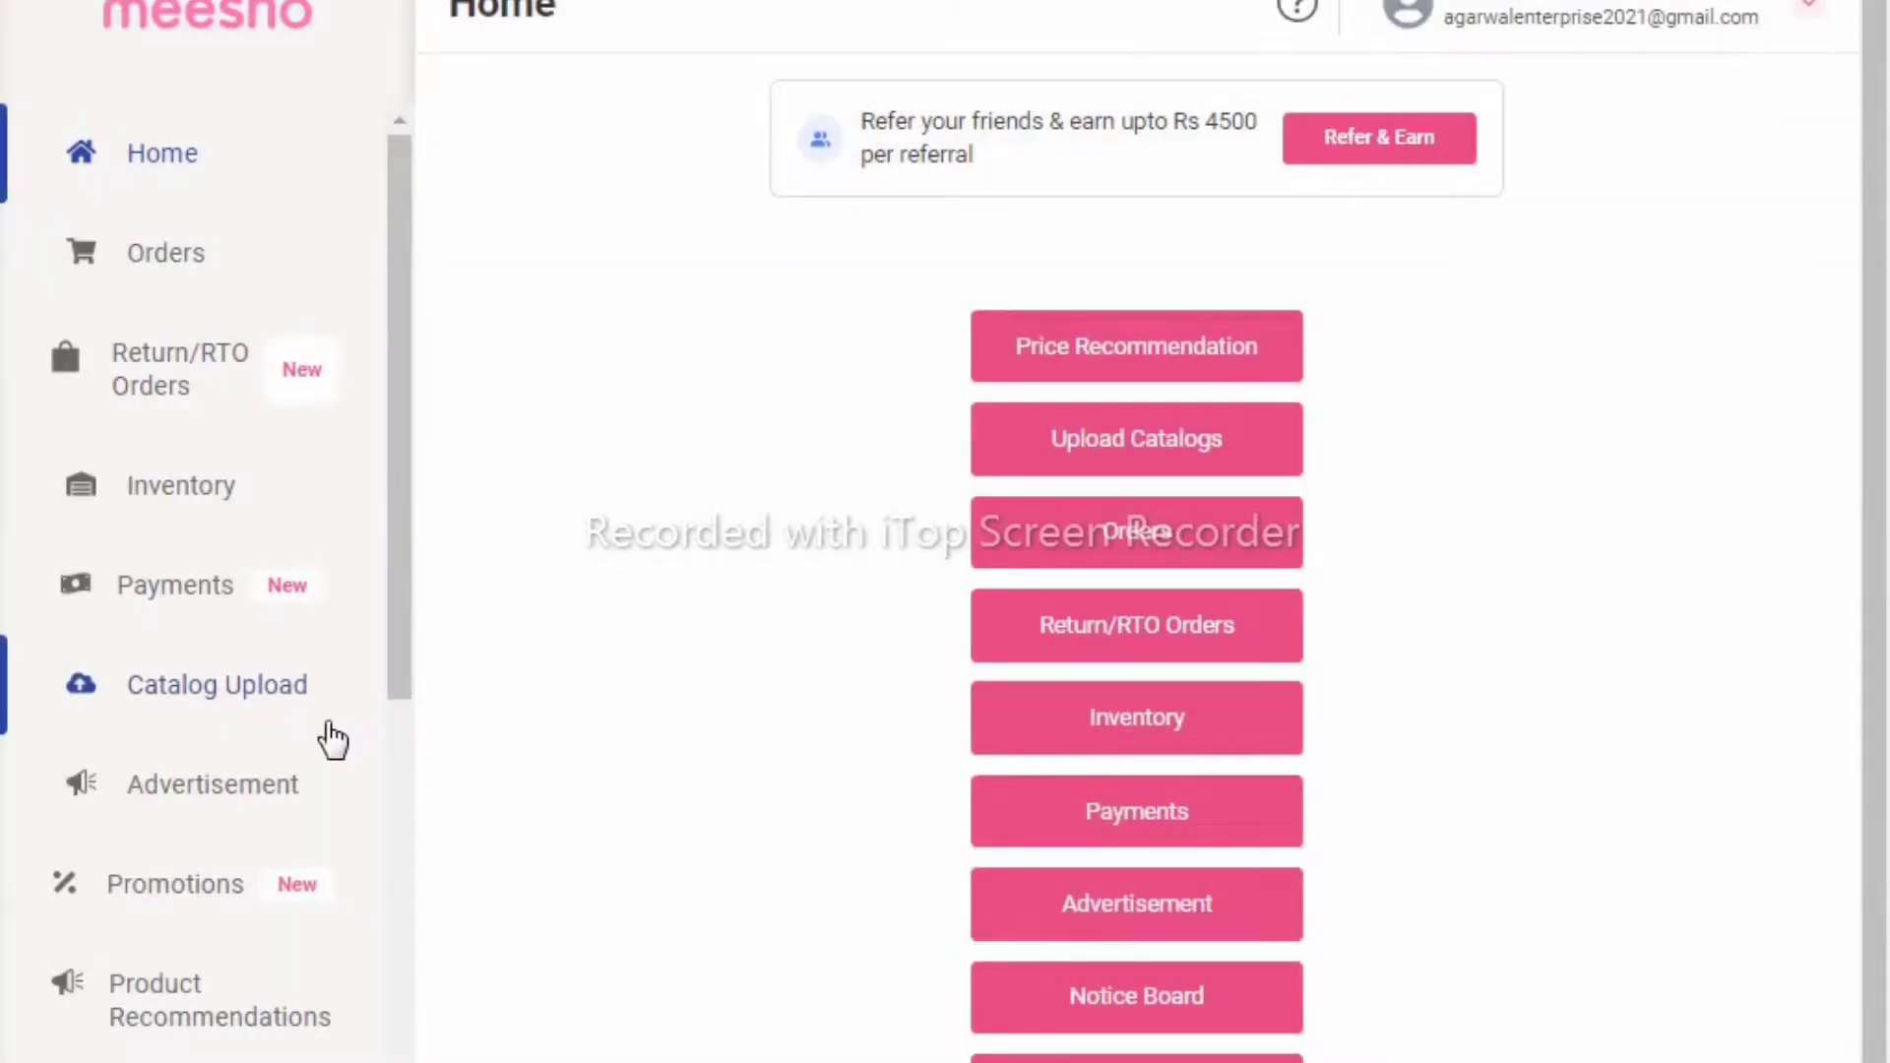
click(139, 793)
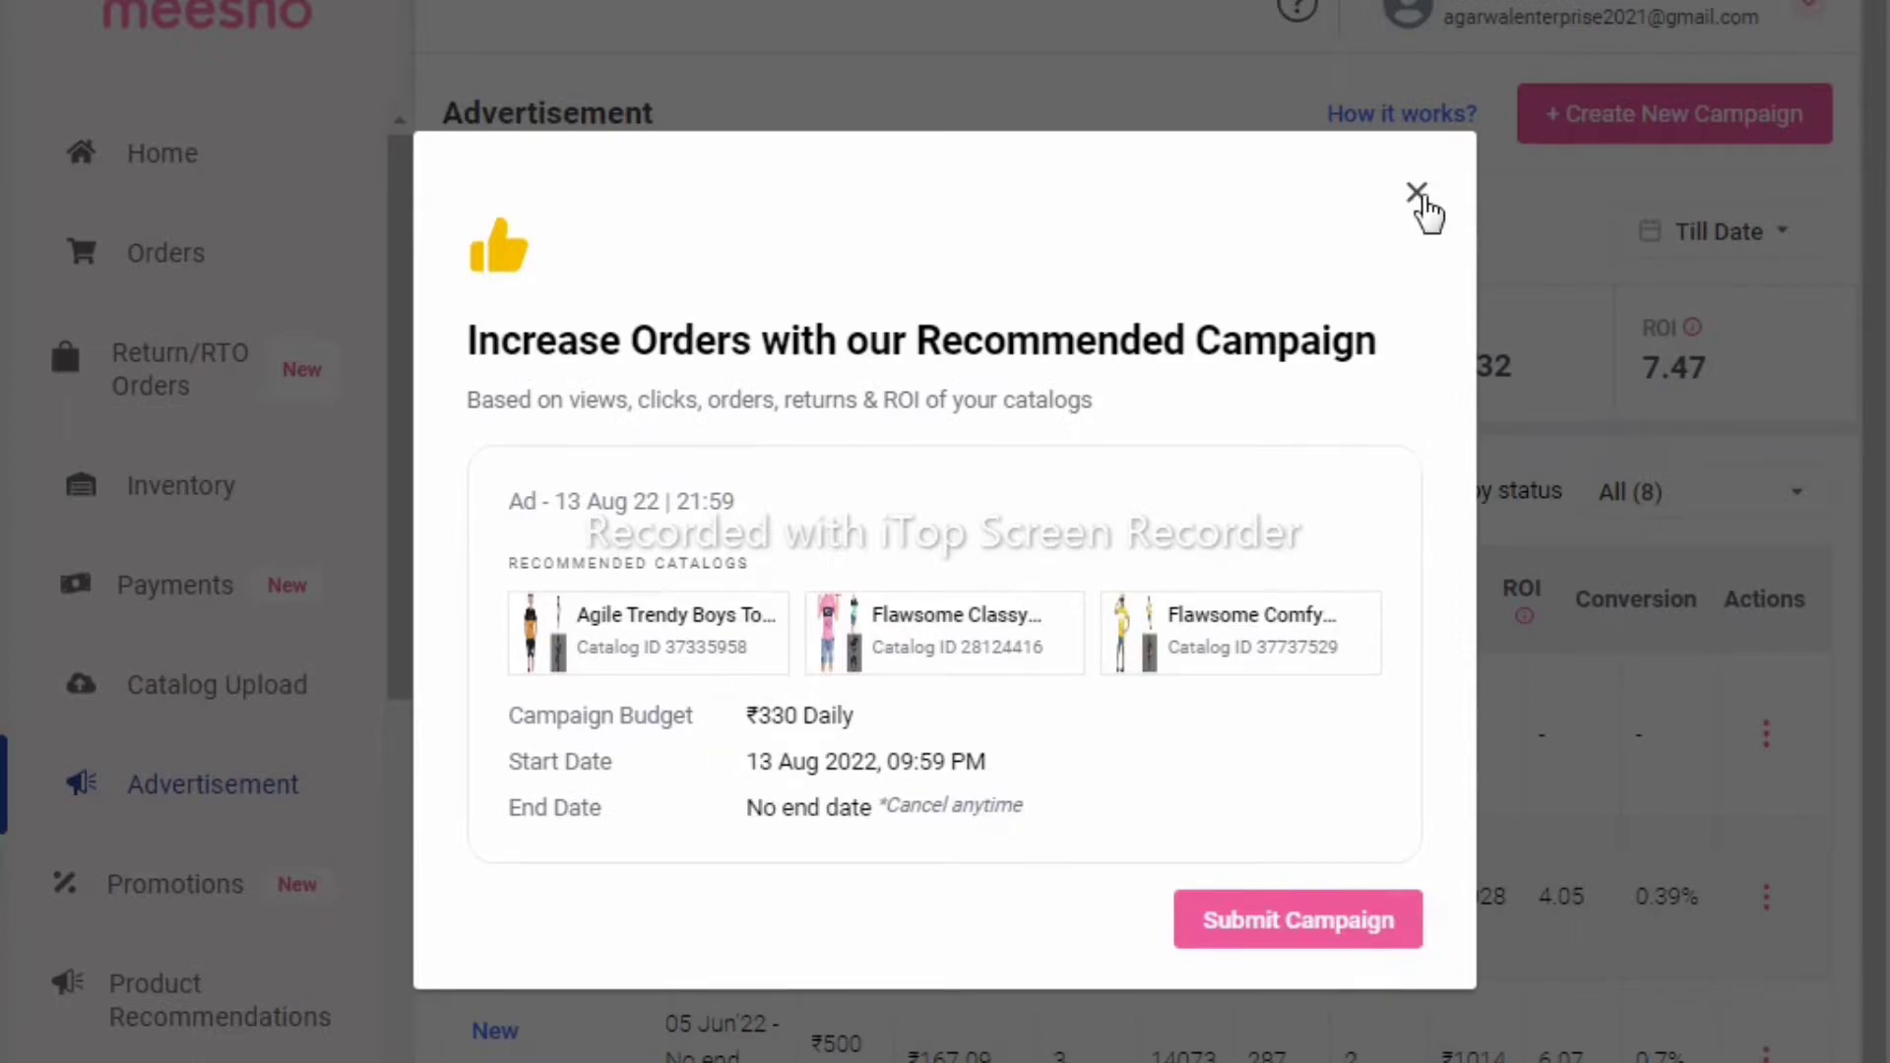
click(1418, 194)
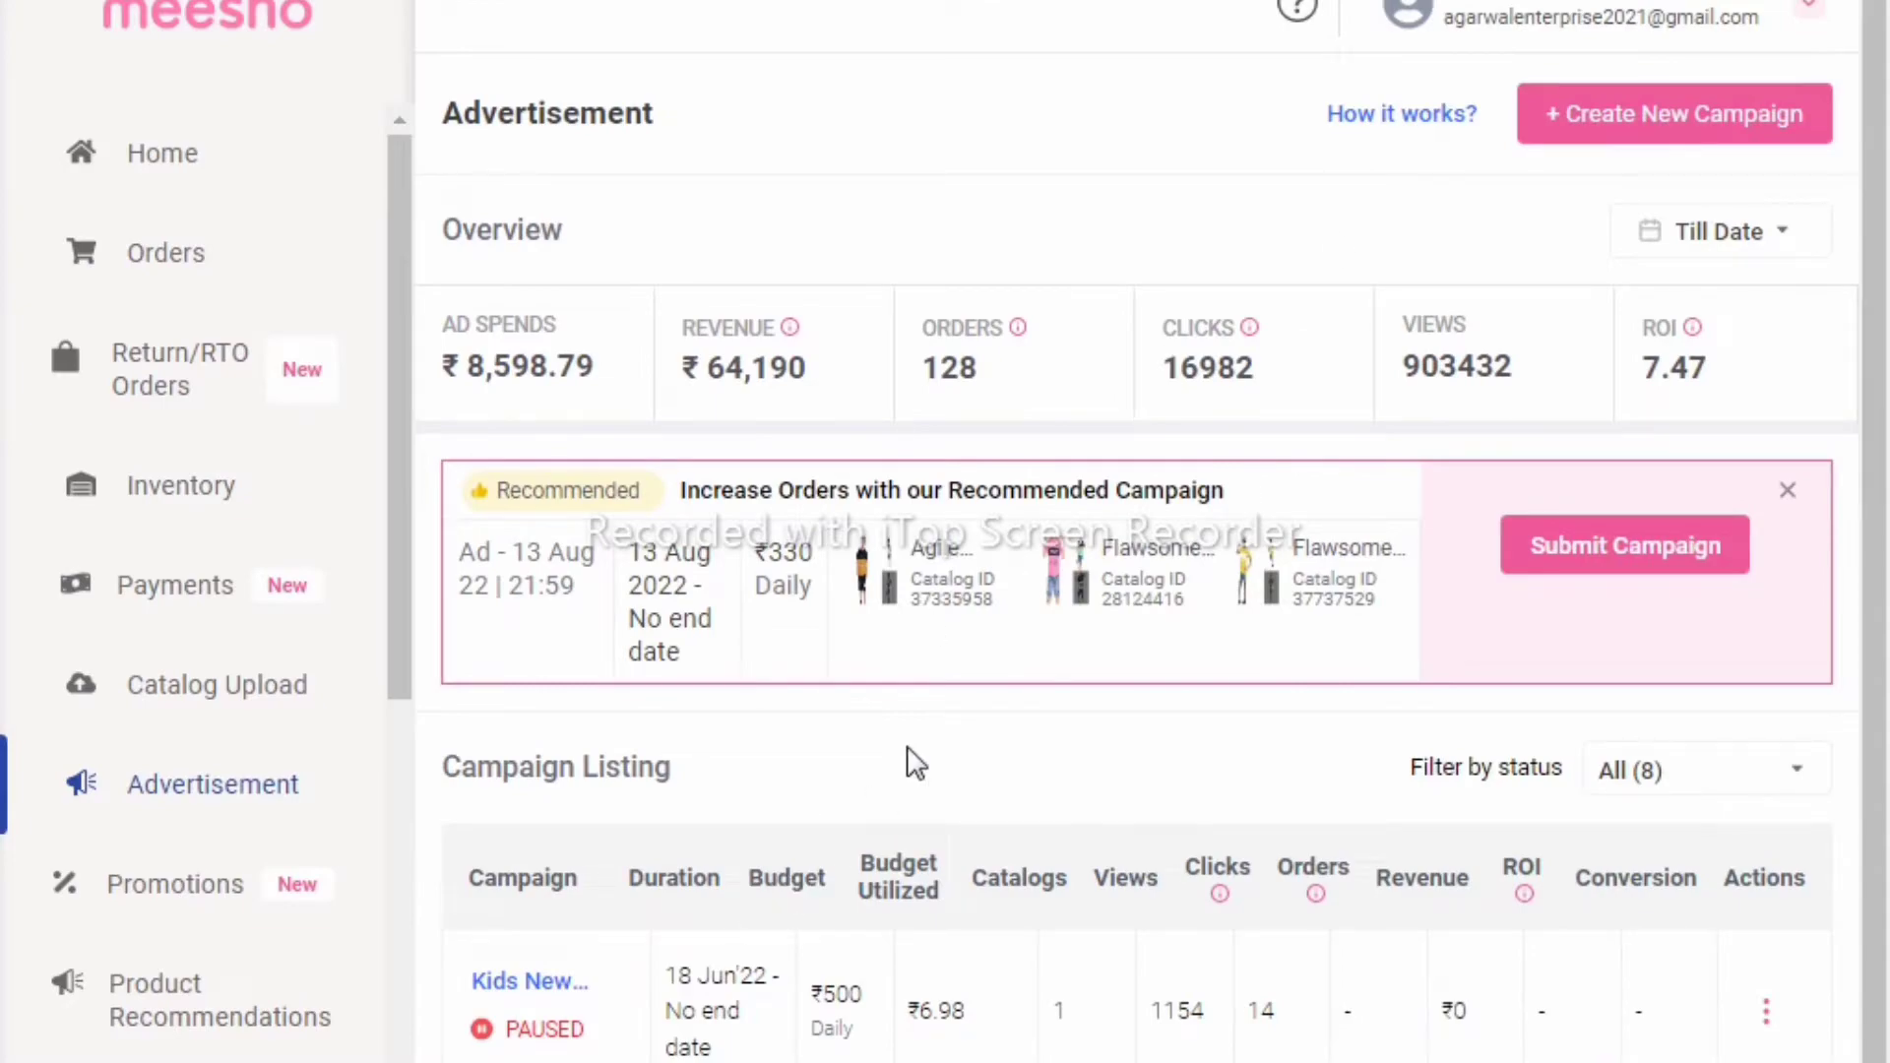
Start a new advertising campaign and name it "DENIM TO HOS"
click(1651, 140)
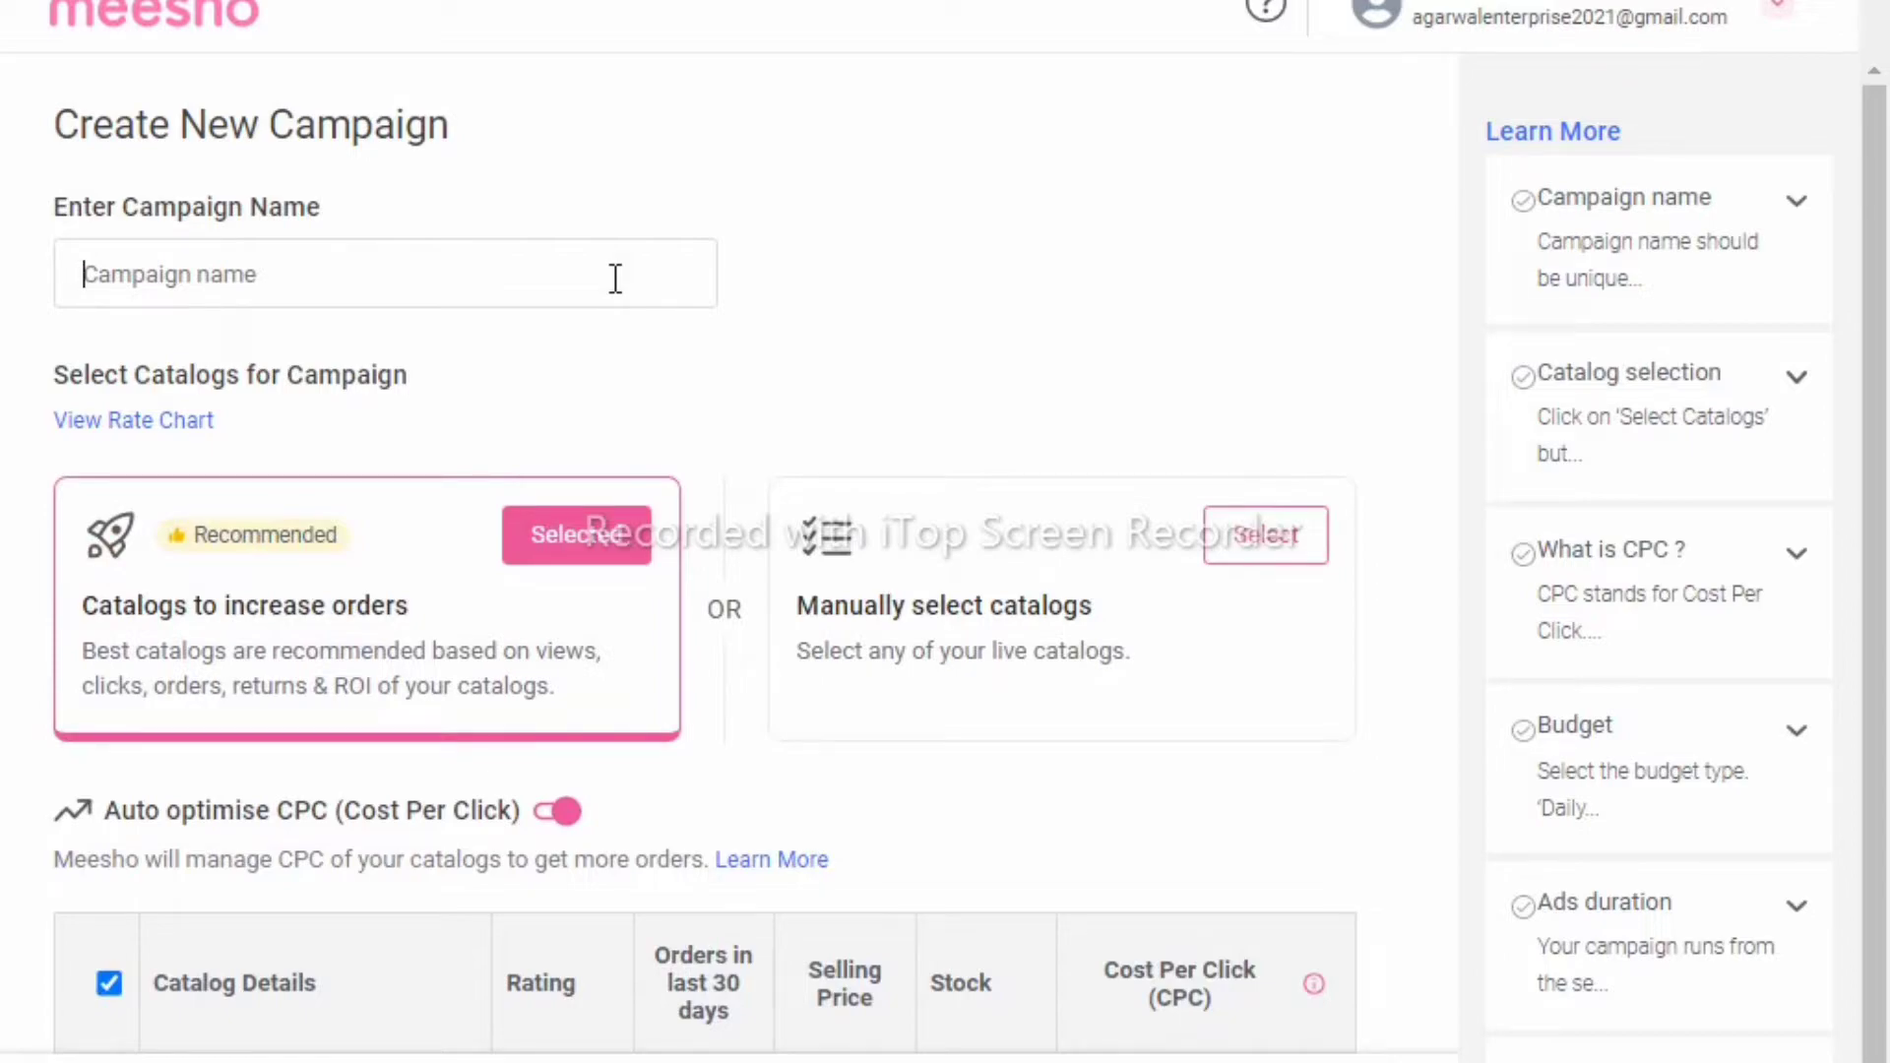
text(DE)
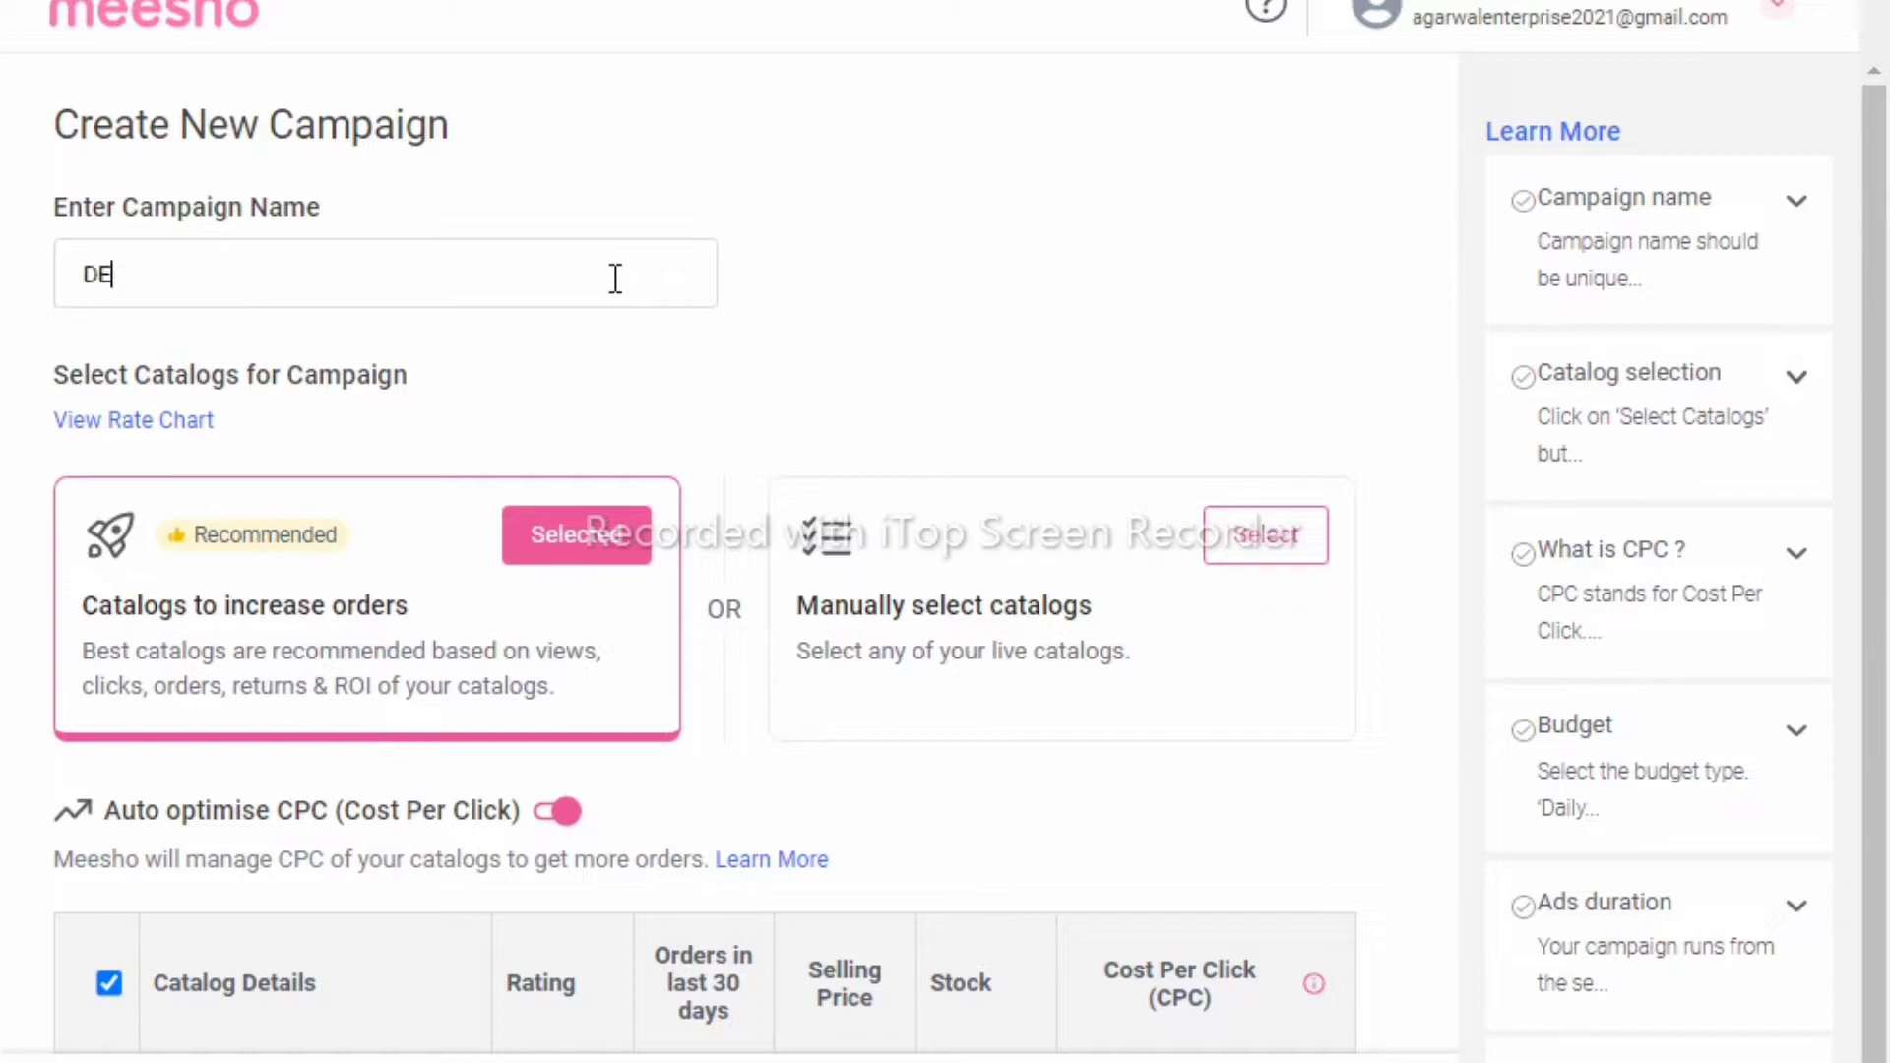
text(NIM TO HOS)
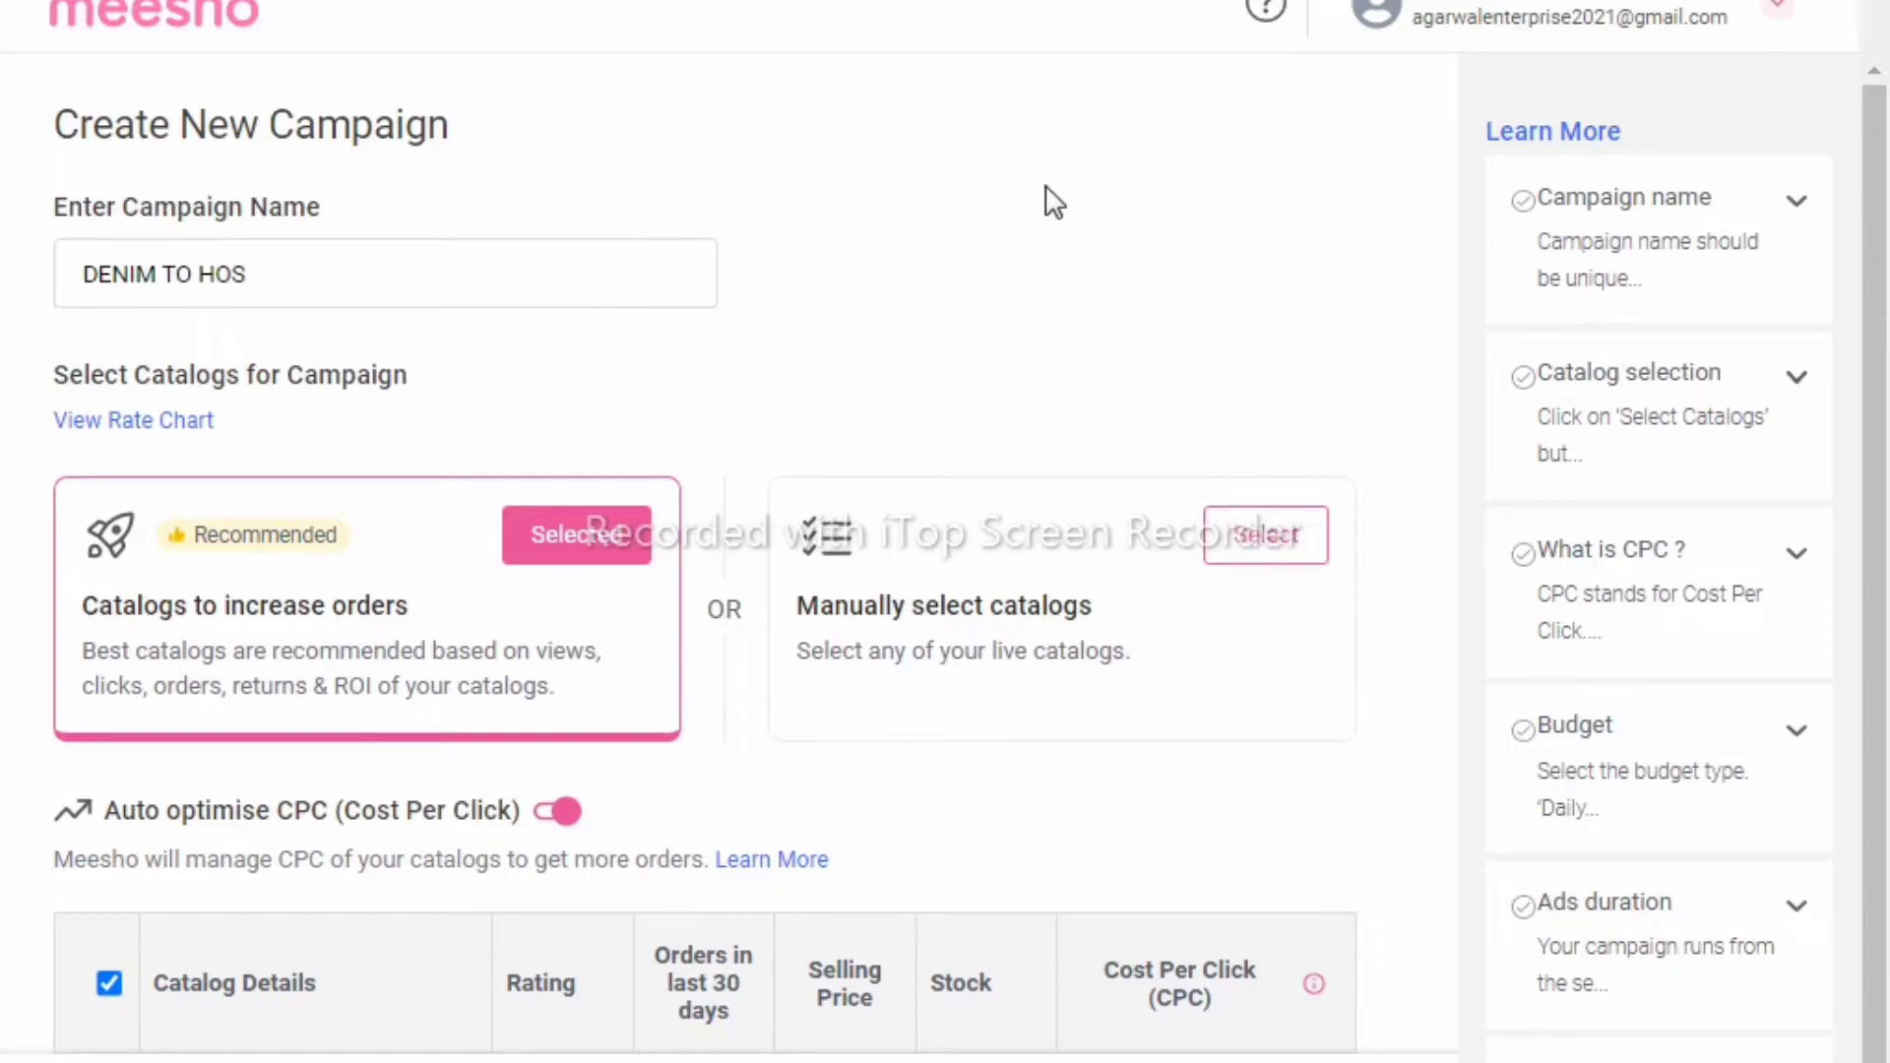
Deselect all of the recommended catalogs in the campaign's catalog table
scroll(1058, 226, down, 4)
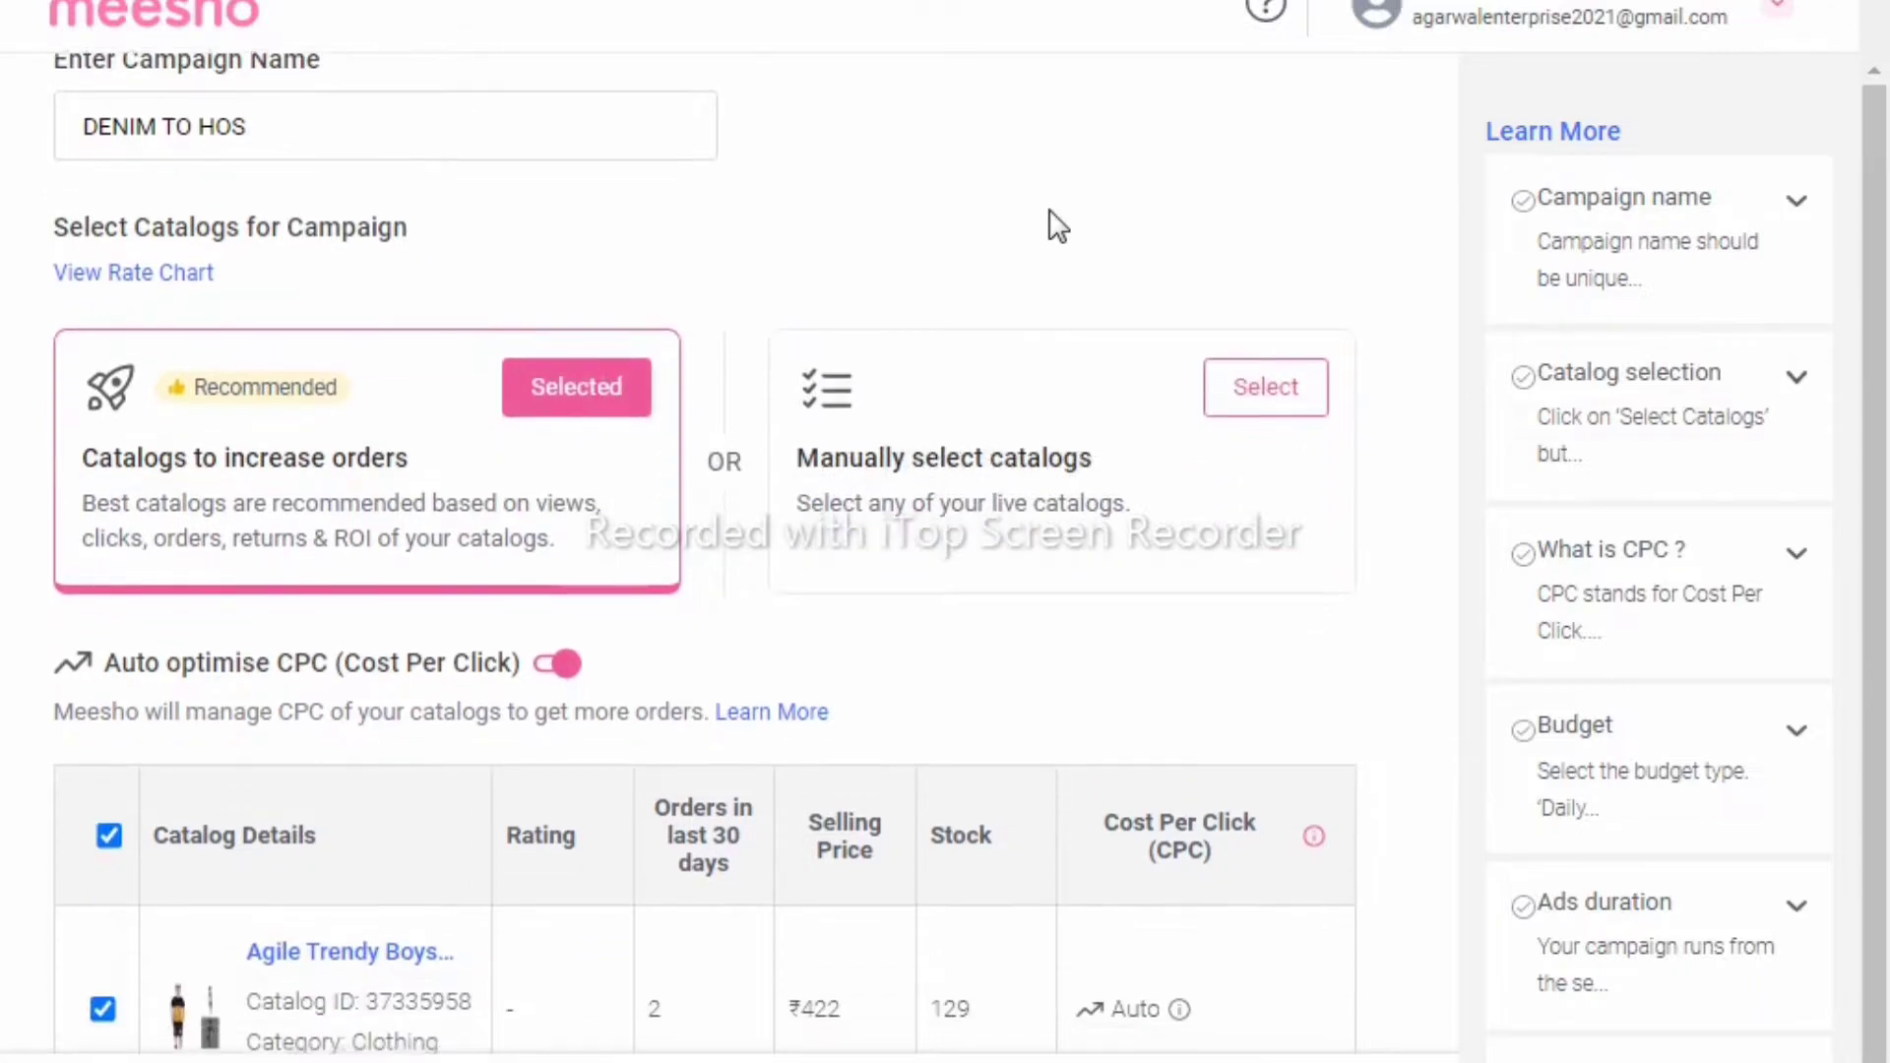
scroll(1049, 211, down, 4)
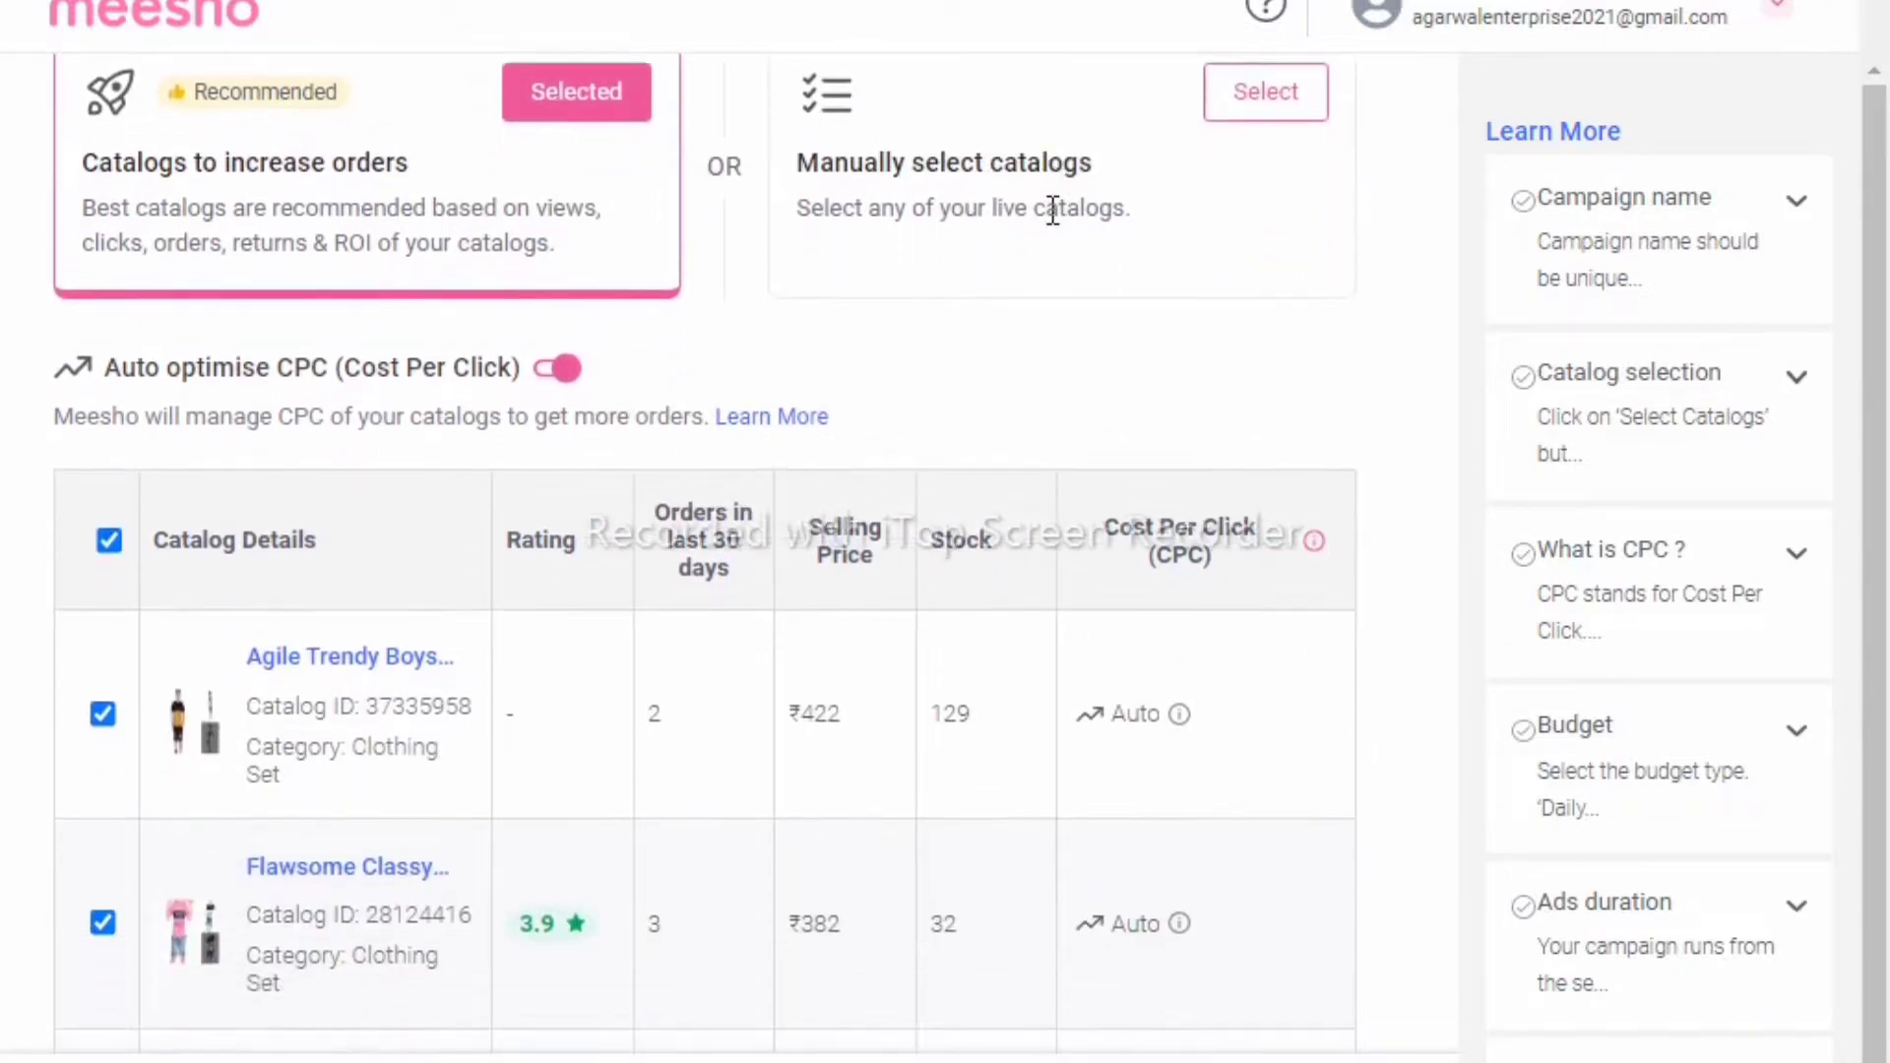
scroll(1057, 227, down, 2)
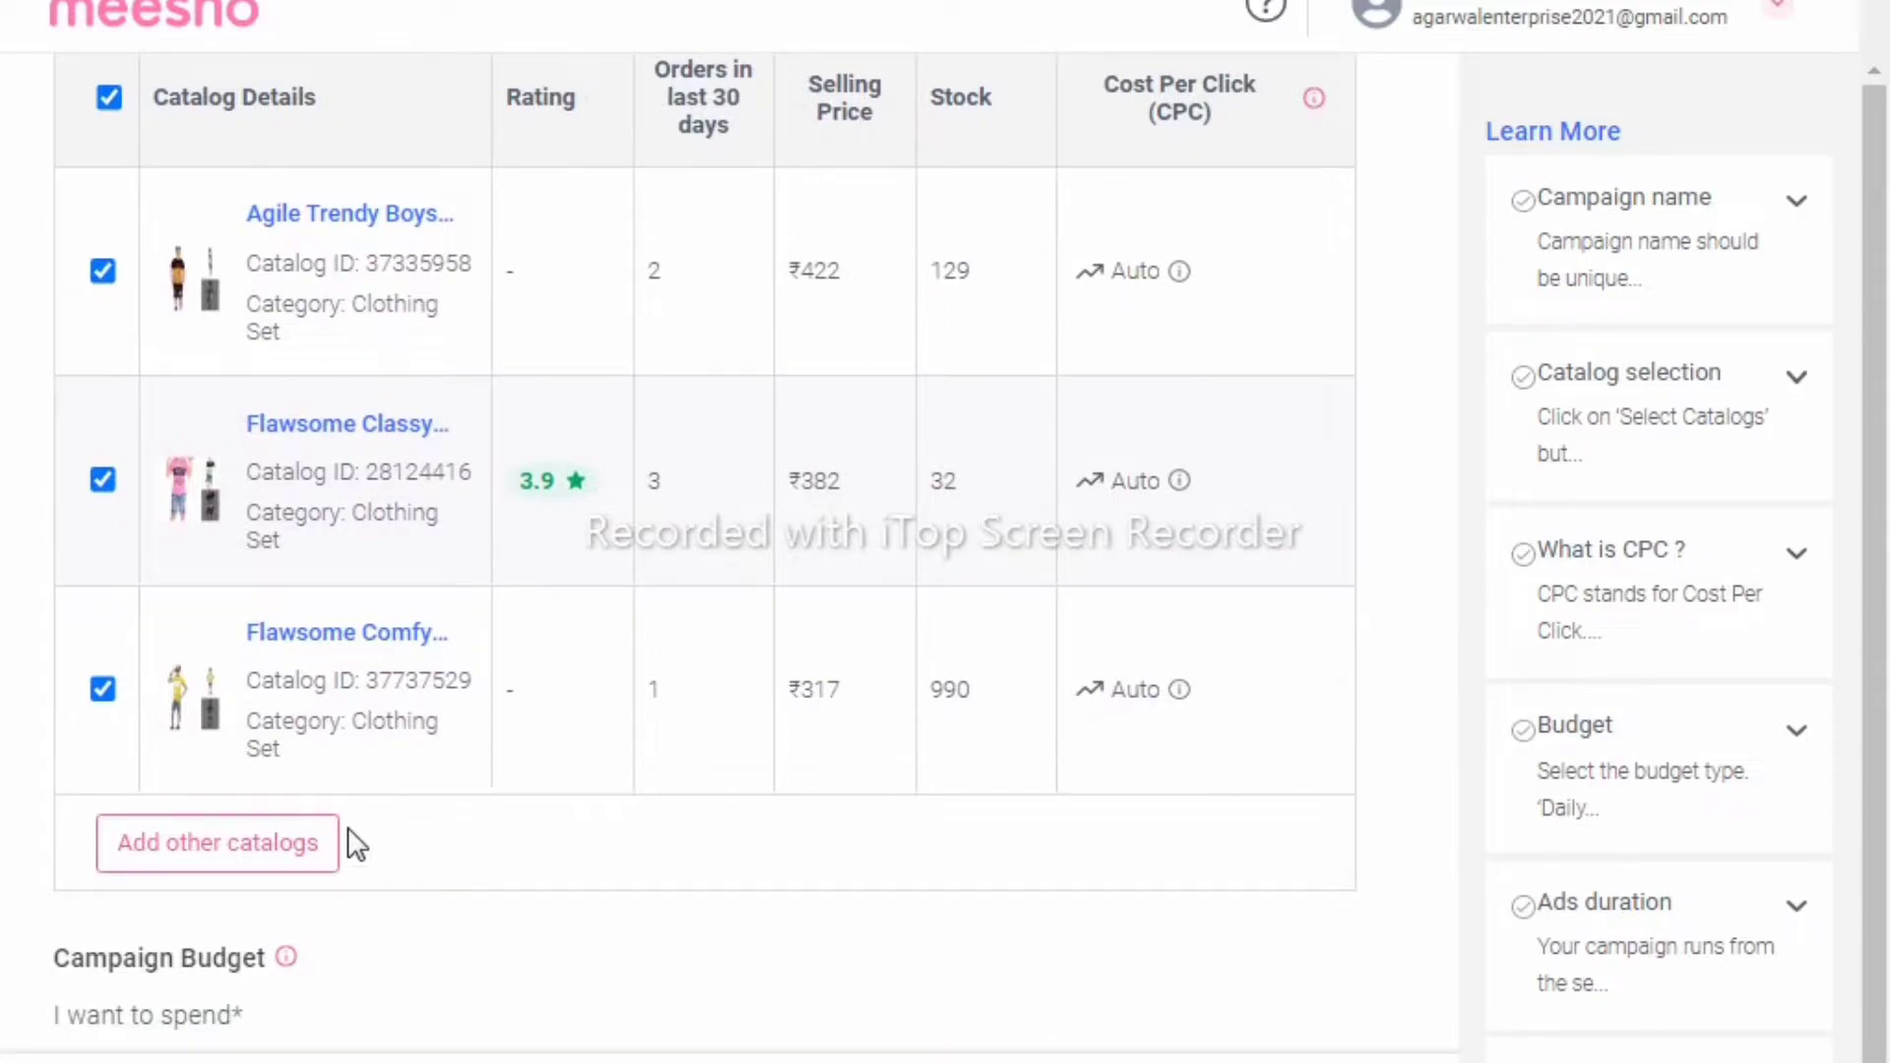
click(109, 97)
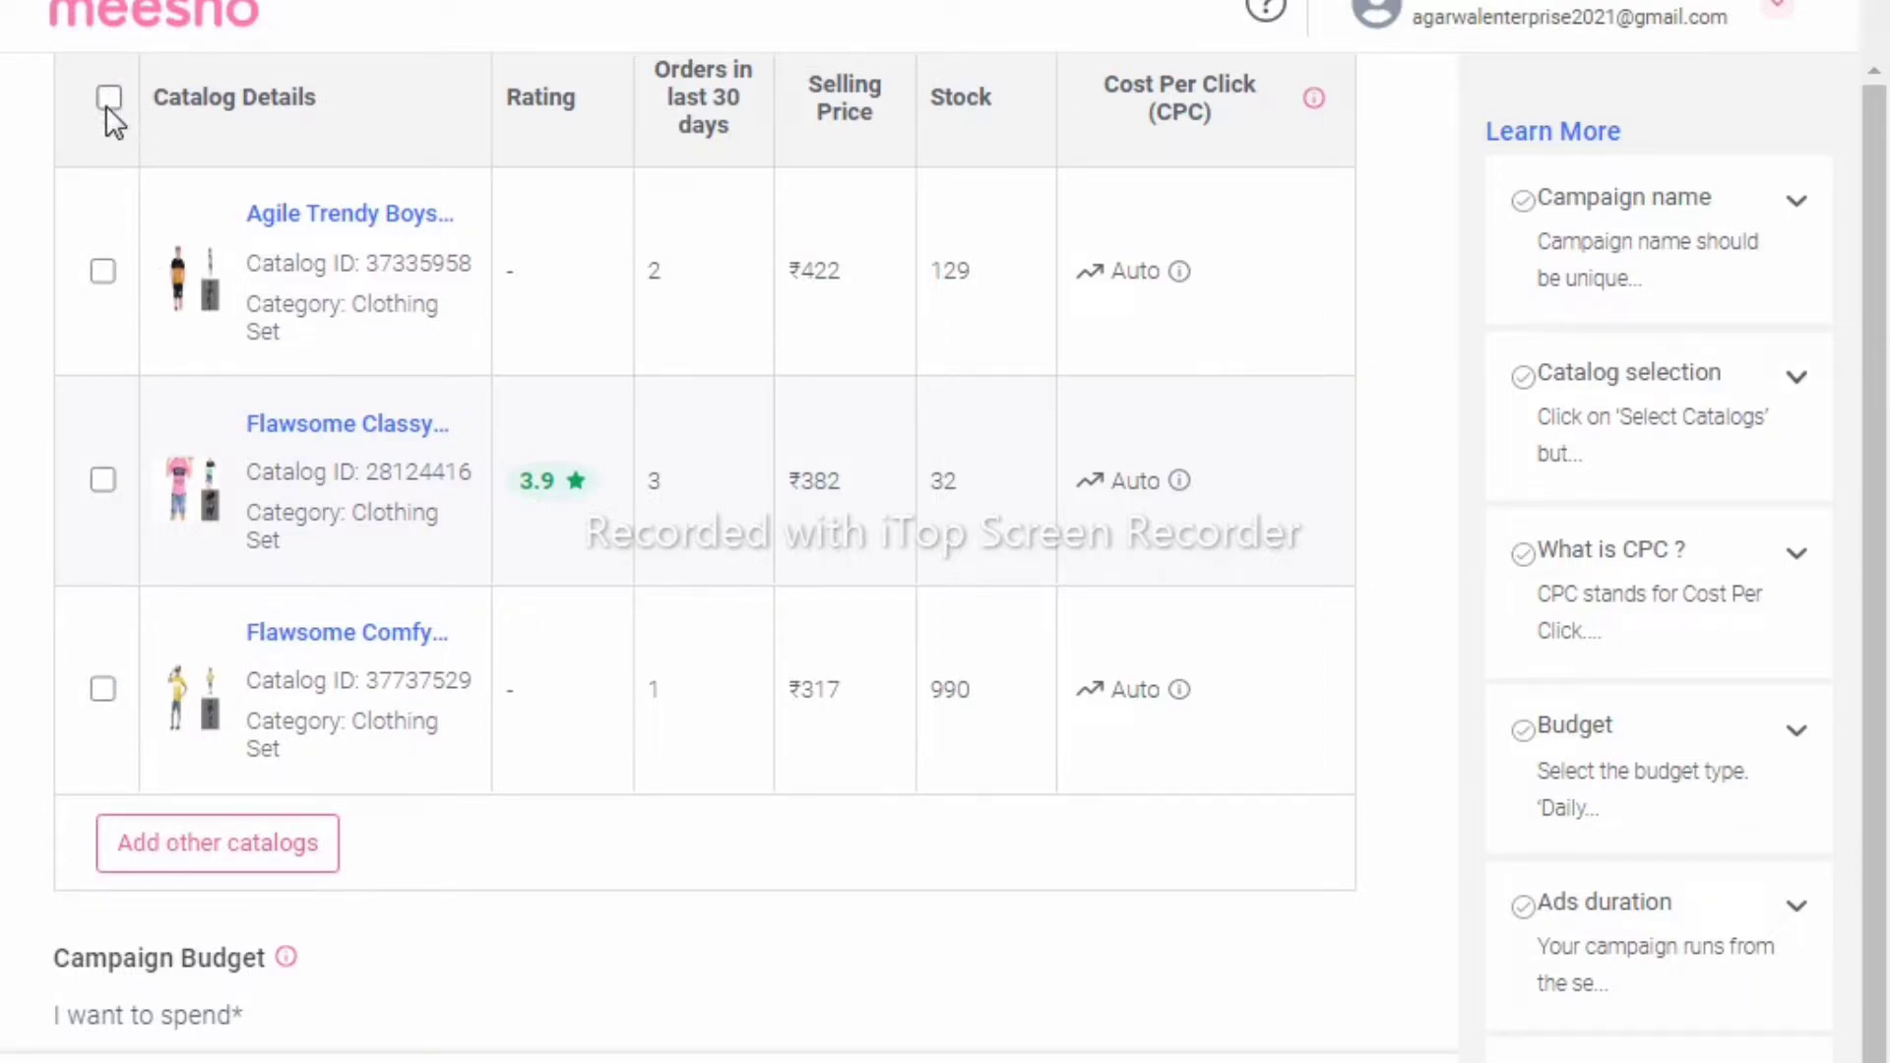
Add only the Agile Trendy Boys Top catalog (ID 37335958) to the campaign from the list of other catalogs
click(257, 859)
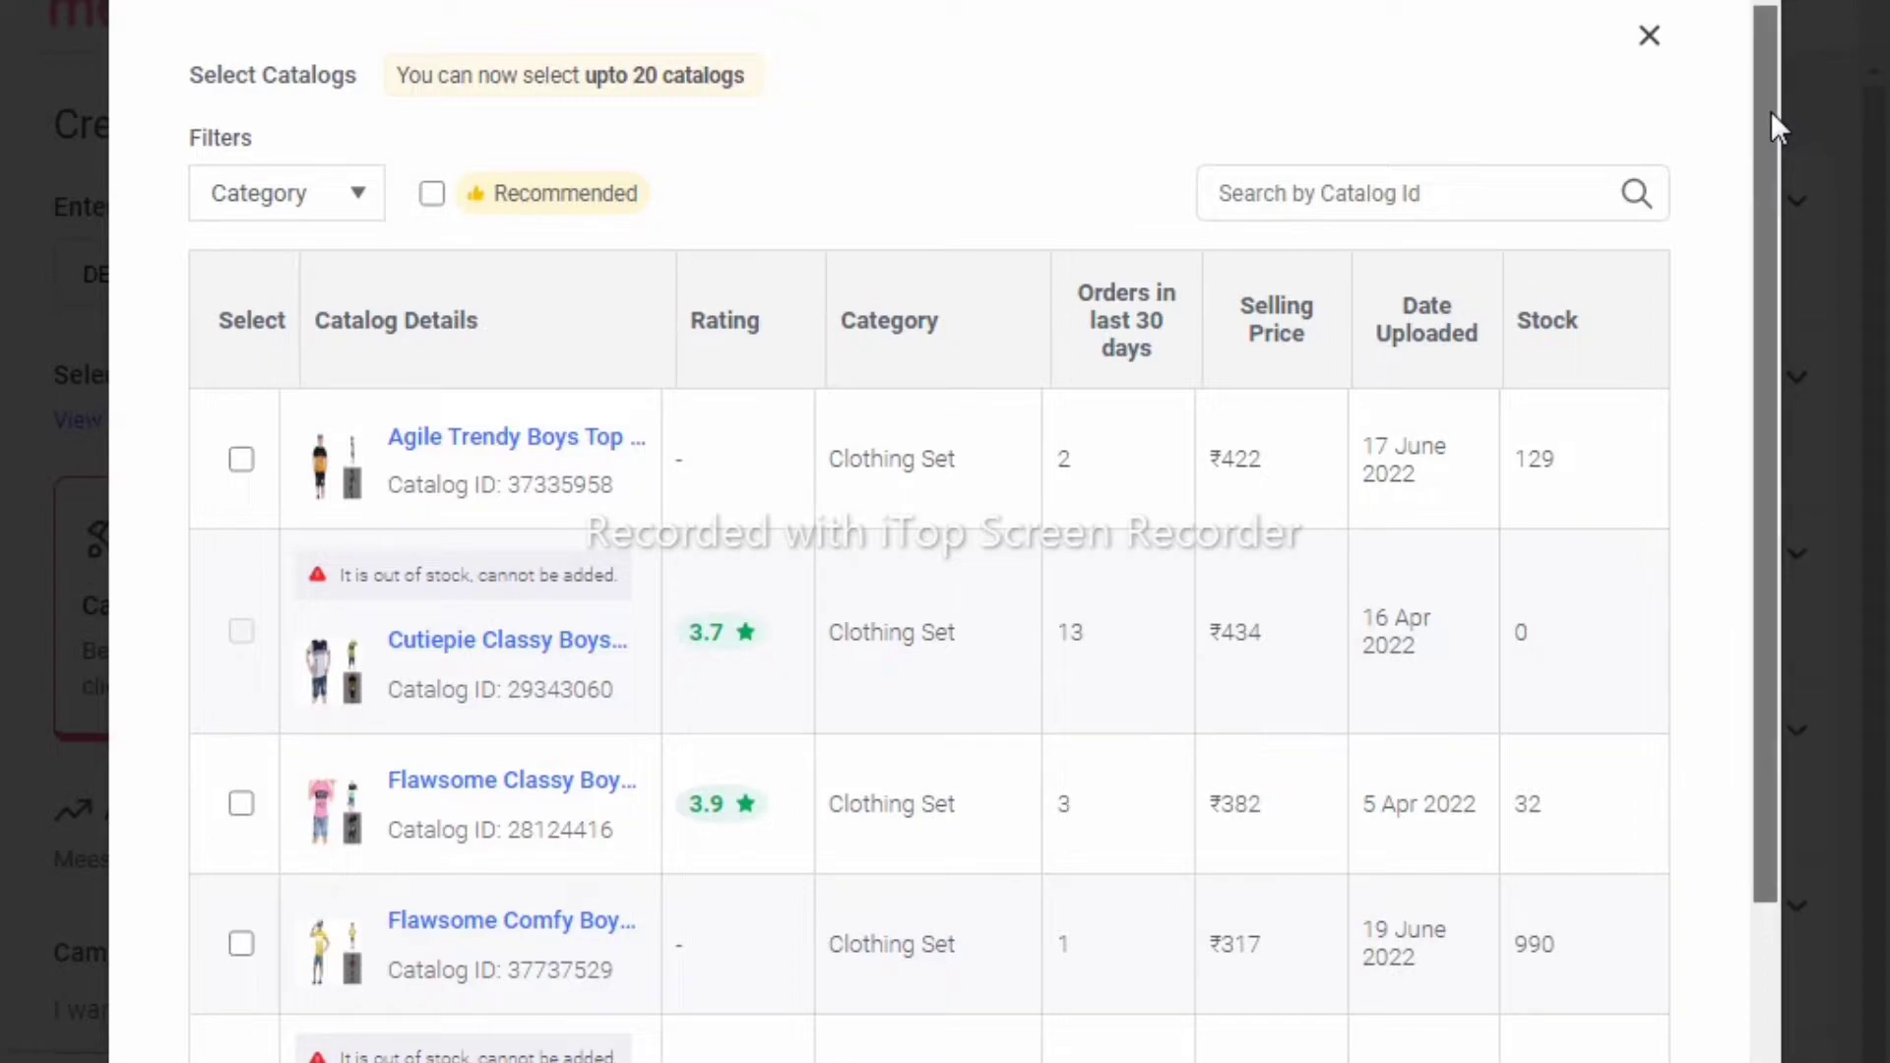
drag(1769, 110, 1762, 44)
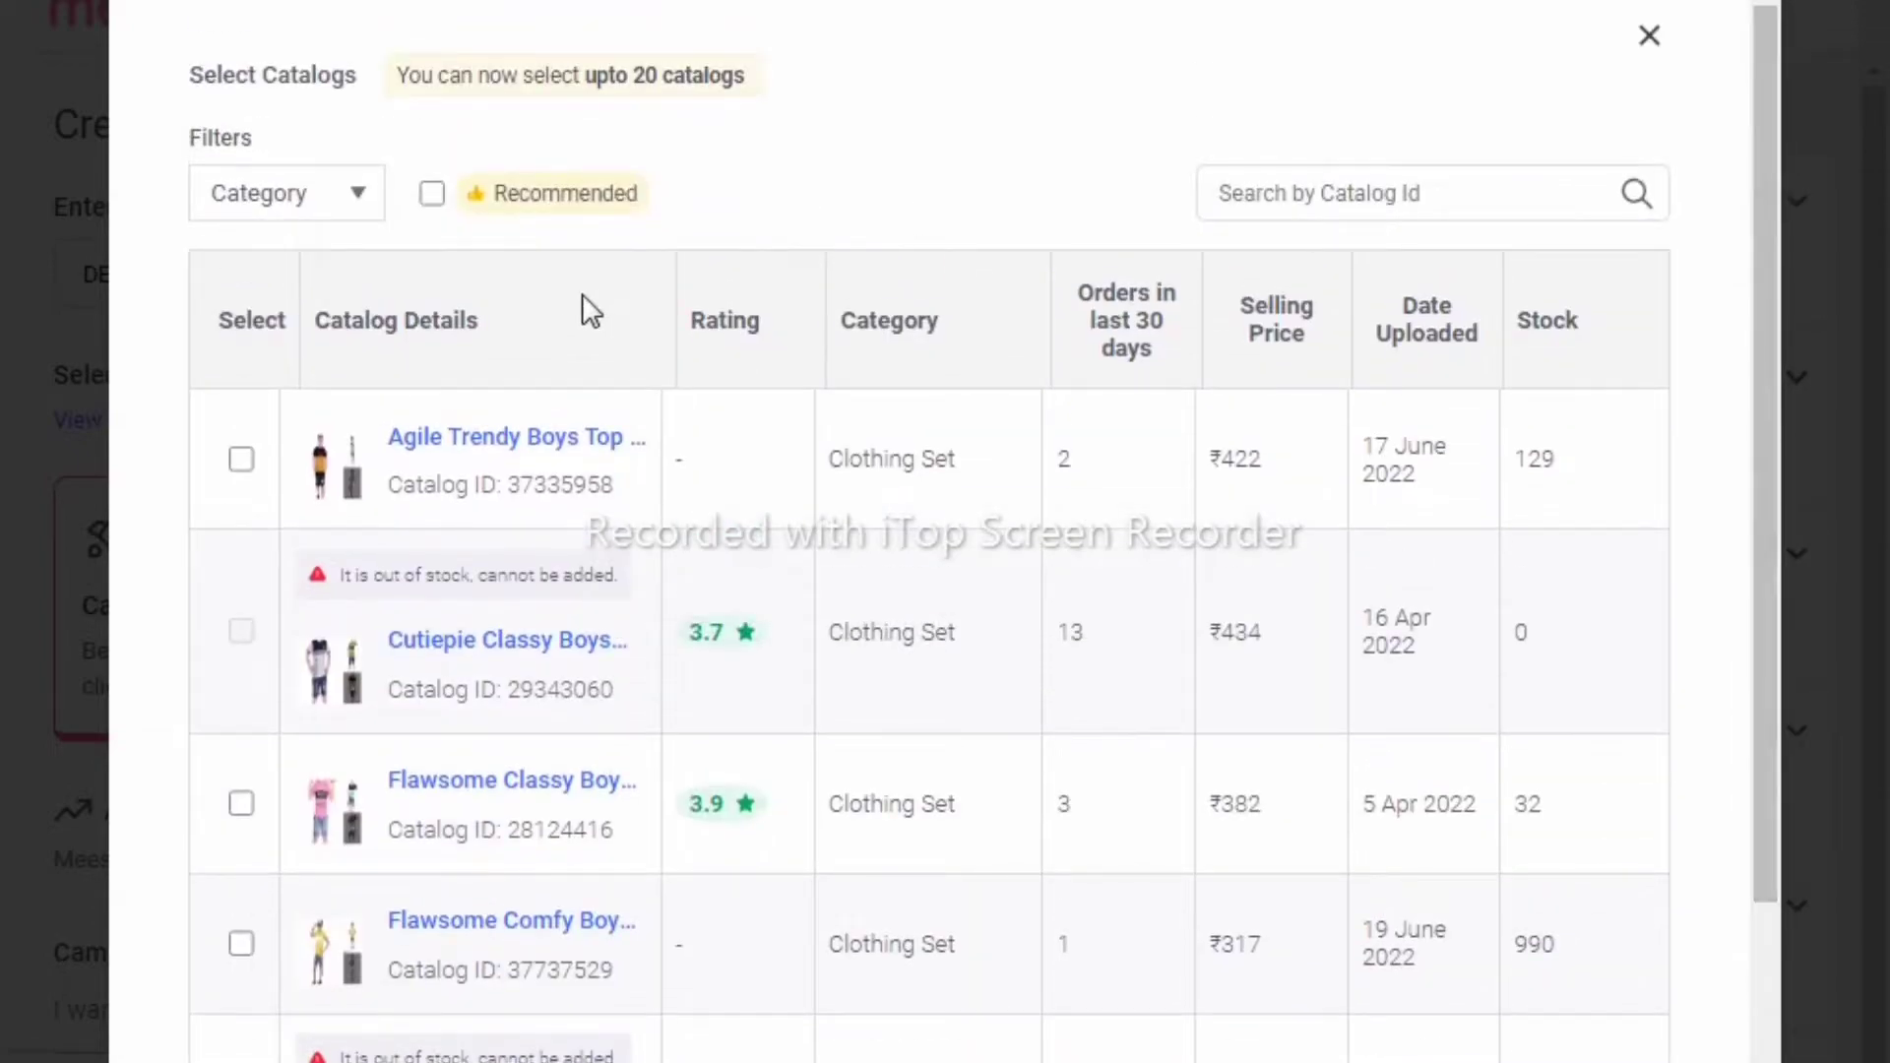
click(243, 460)
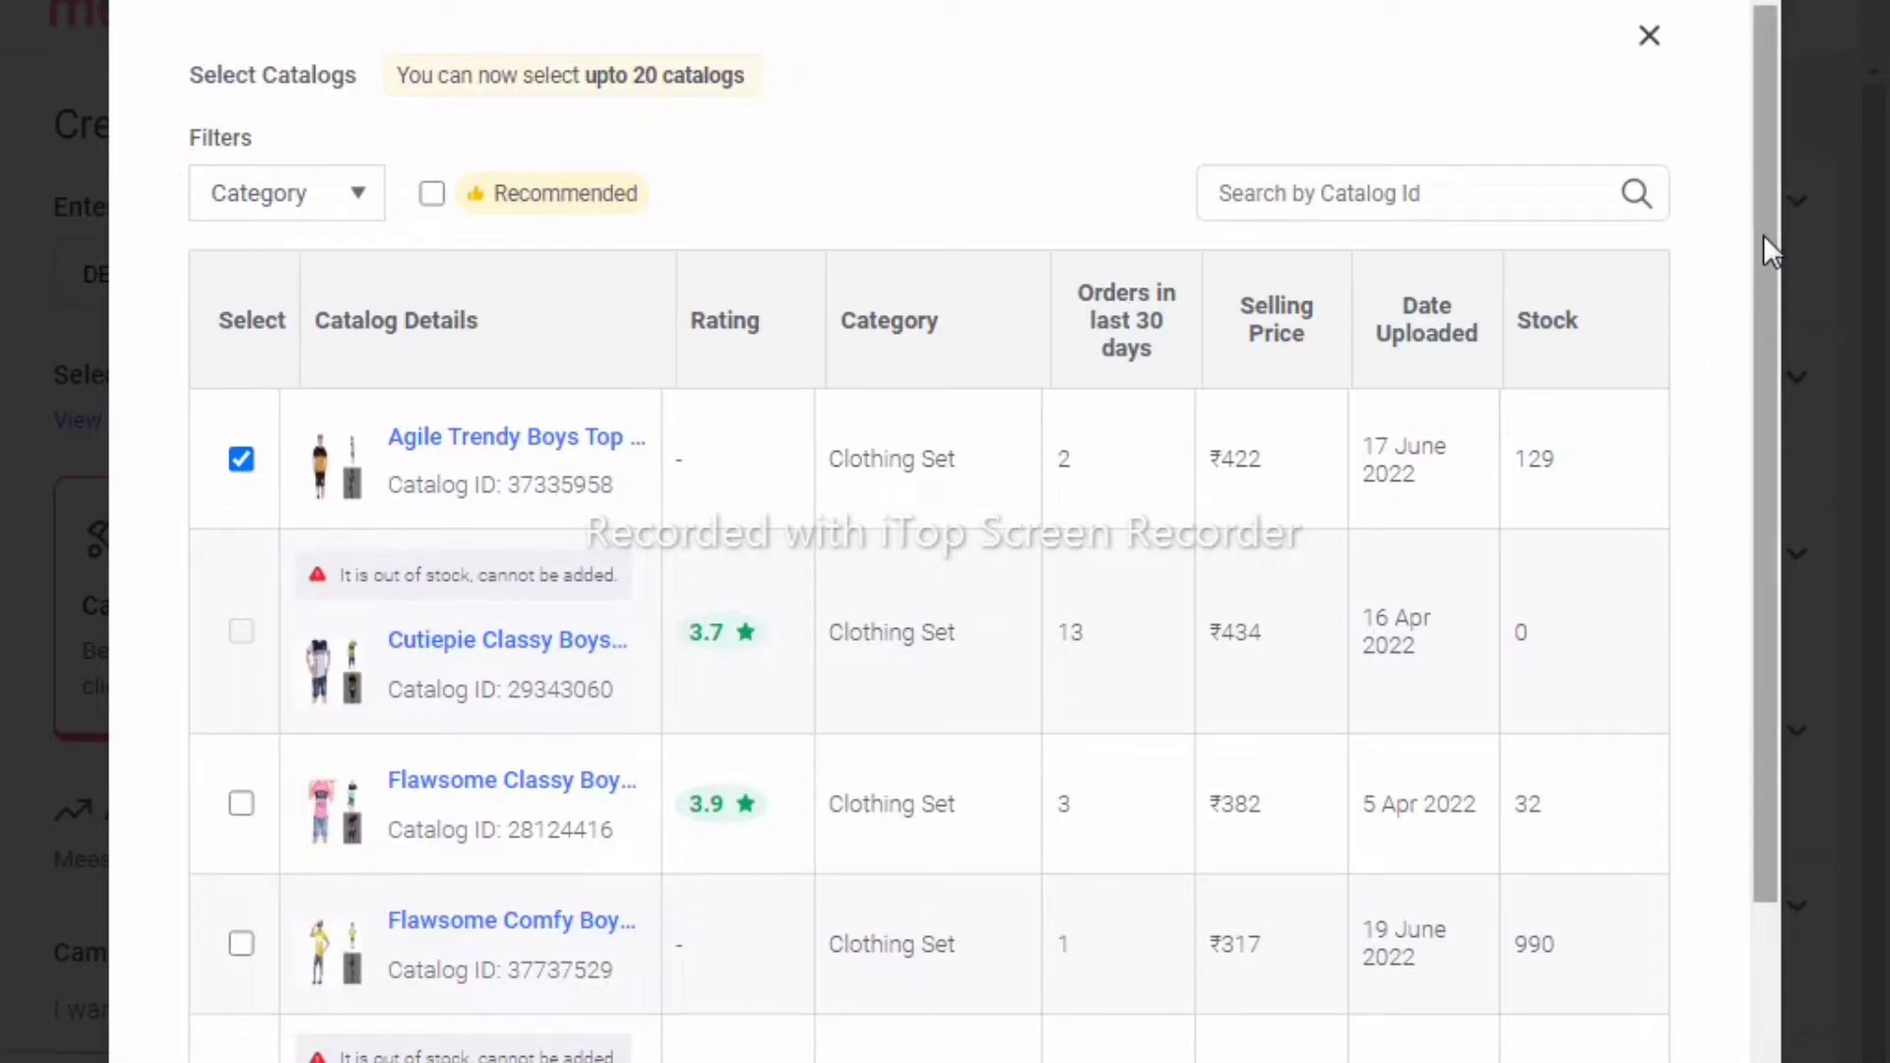
drag(1762, 234, 1763, 580)
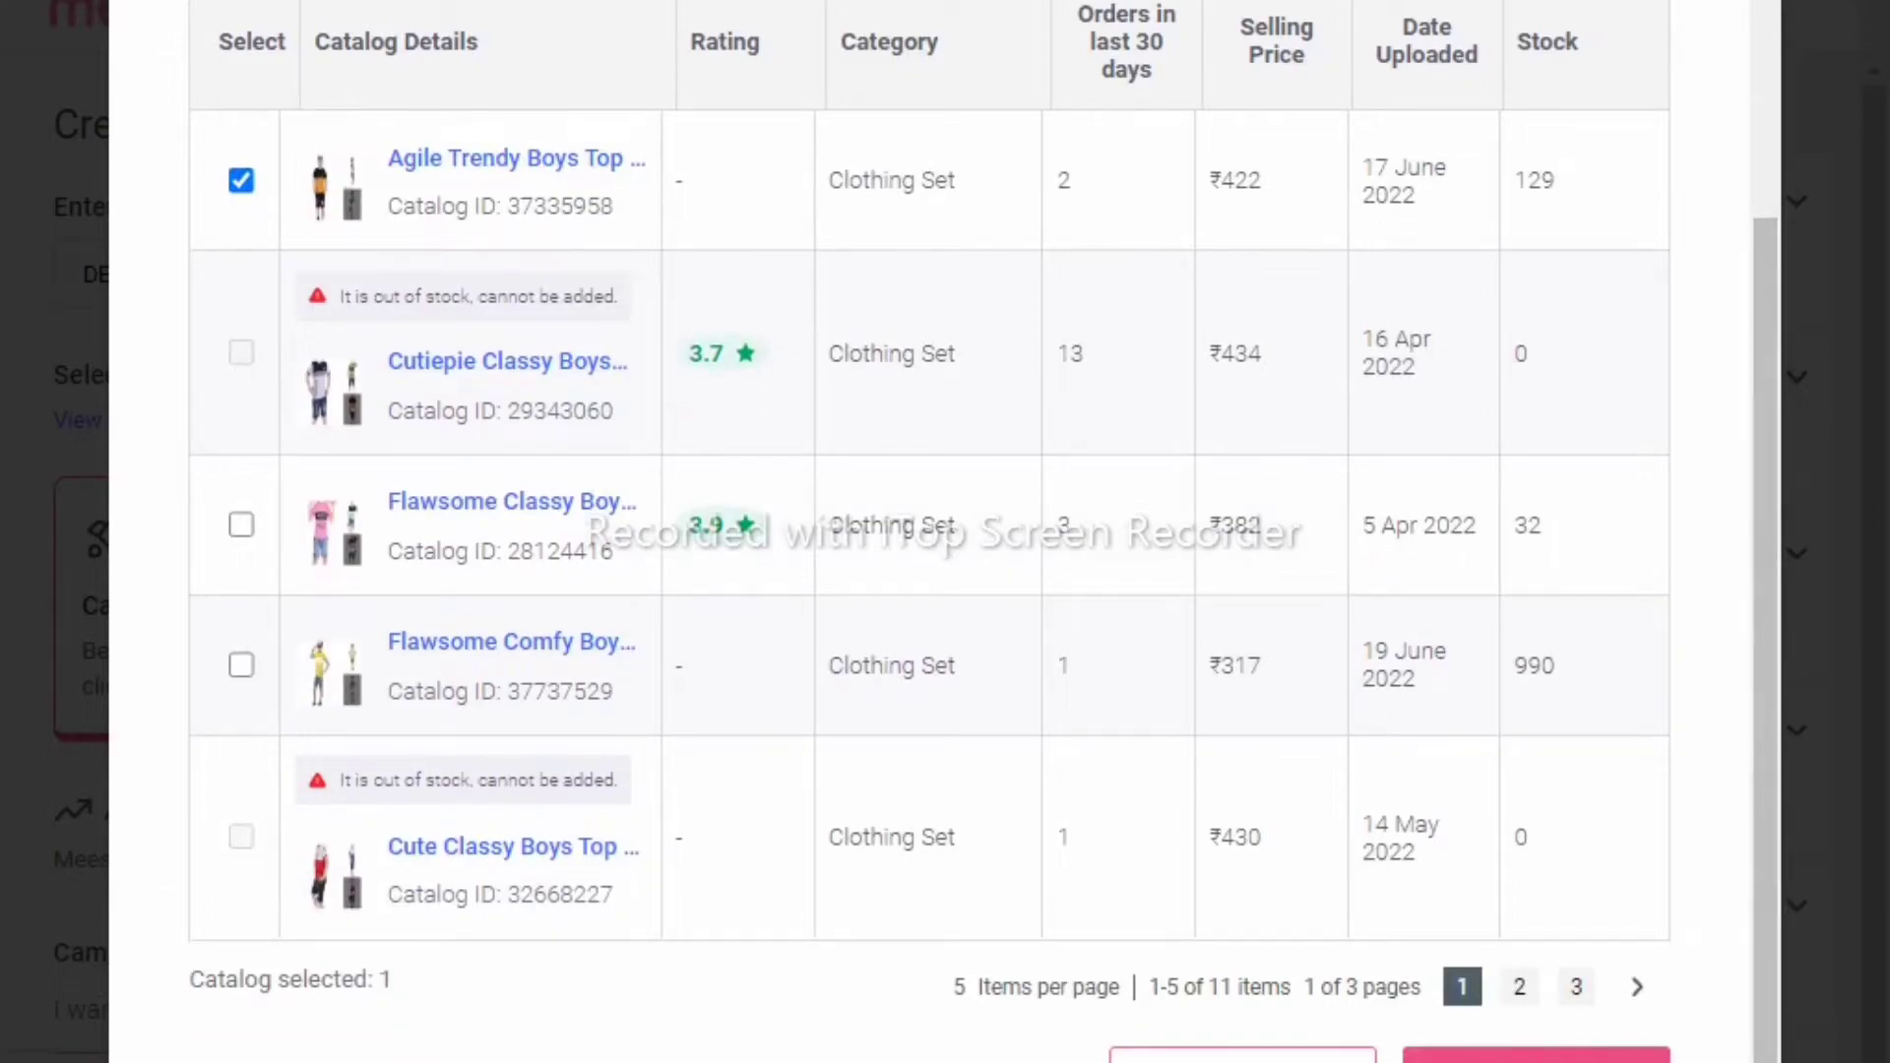
click(1535, 1055)
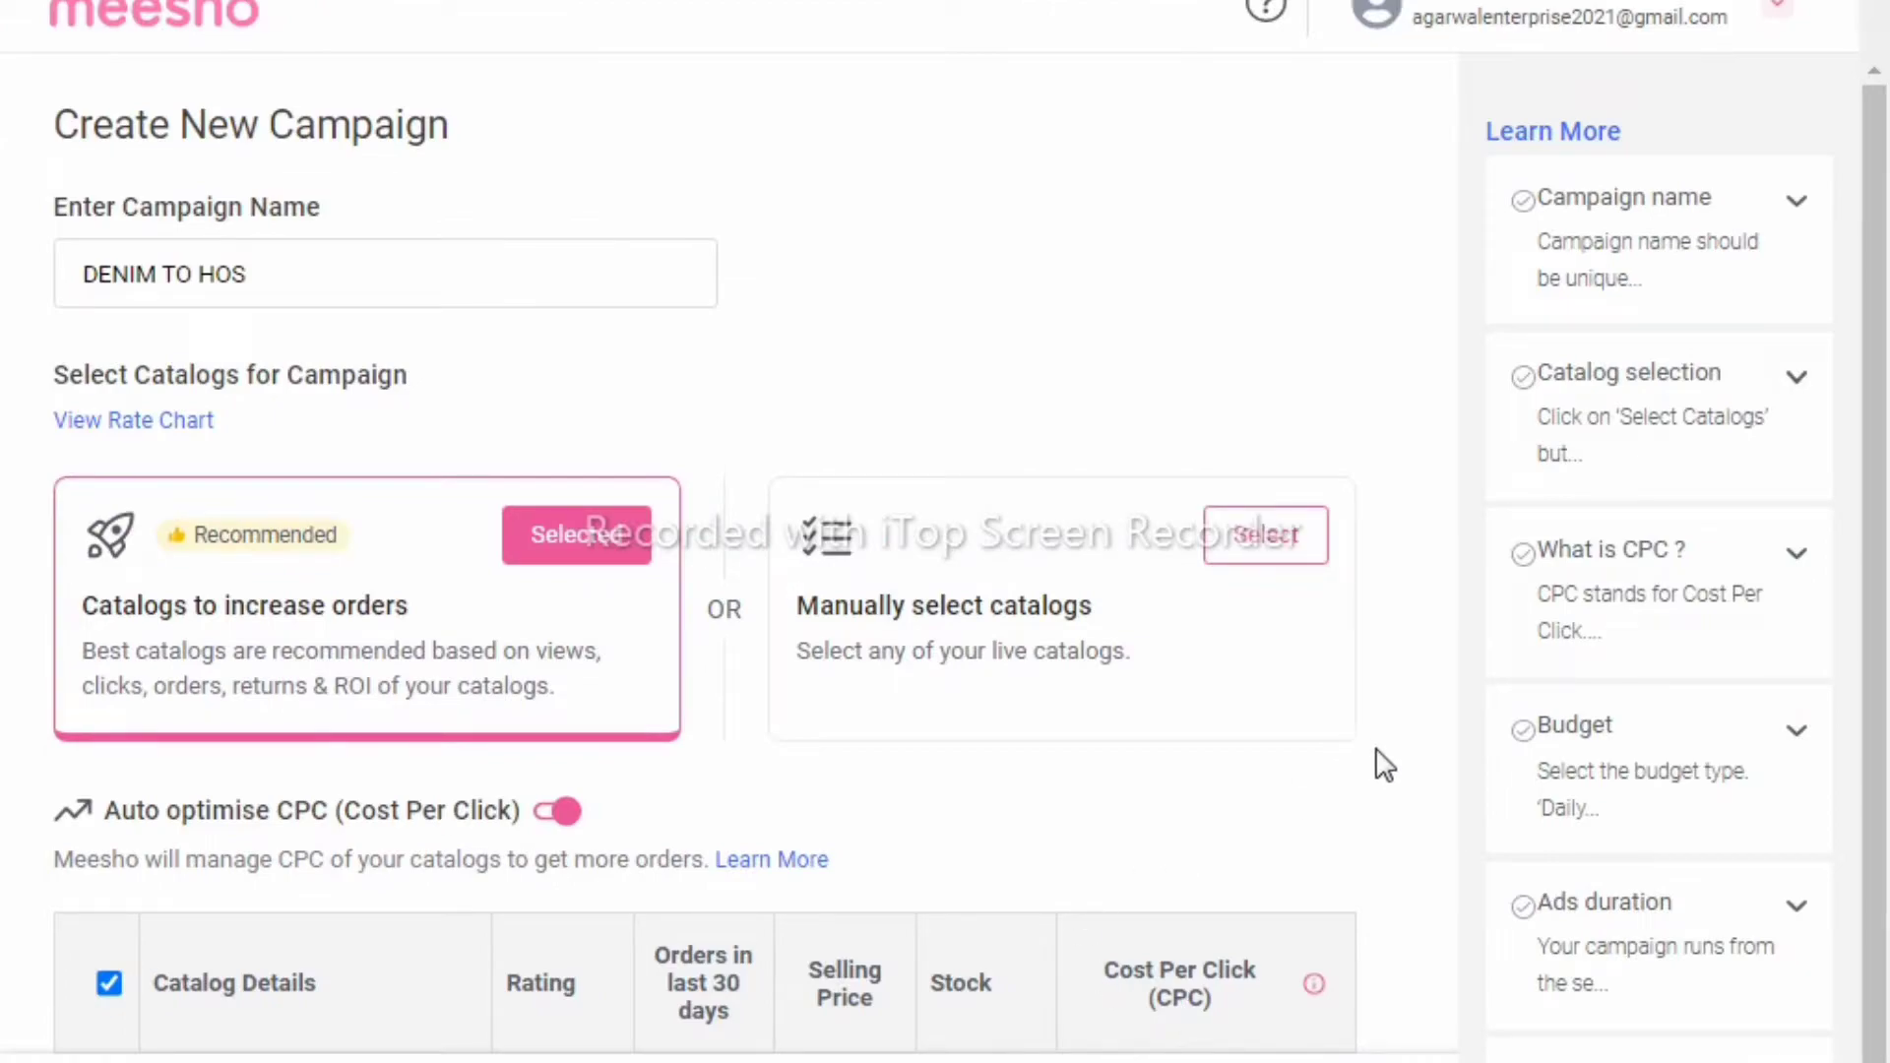
Turn off the no-end-date option and set the campaign's end date to 17 August 2022
scroll(1385, 766, down, 10)
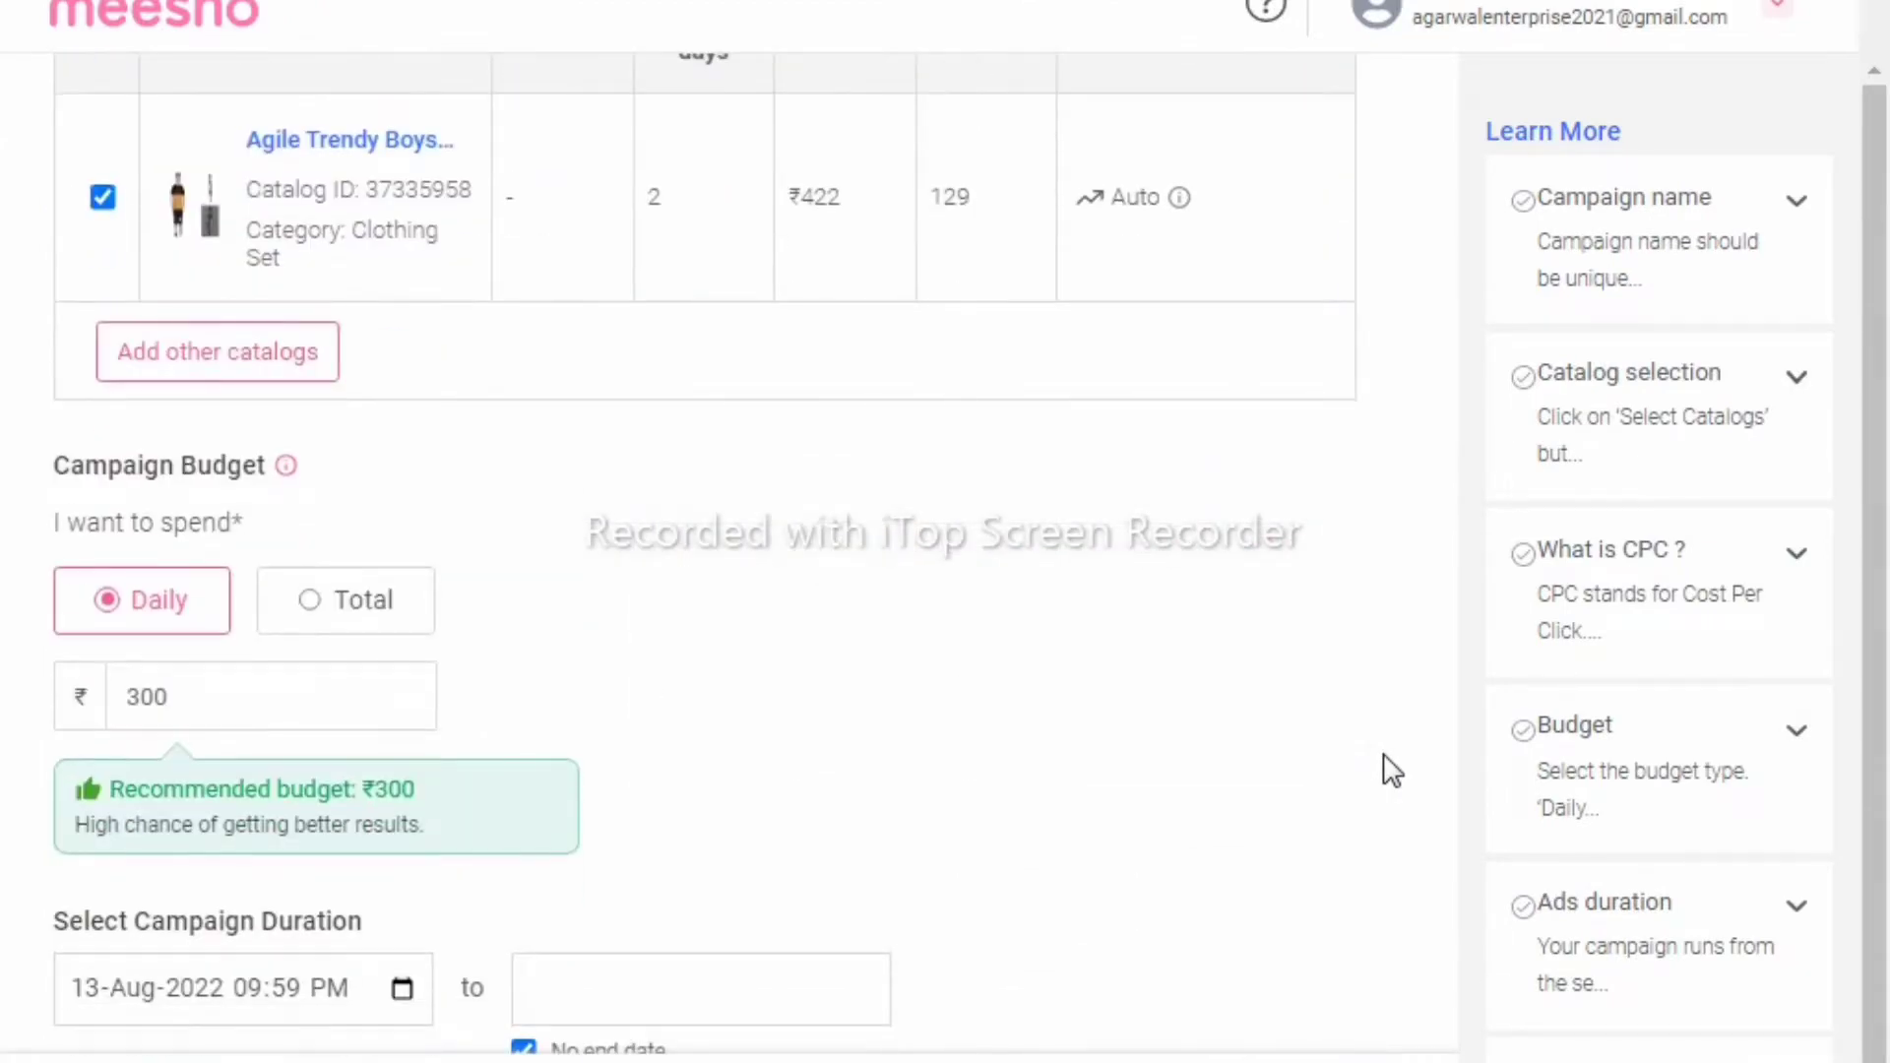
scroll(1385, 766, up, 2)
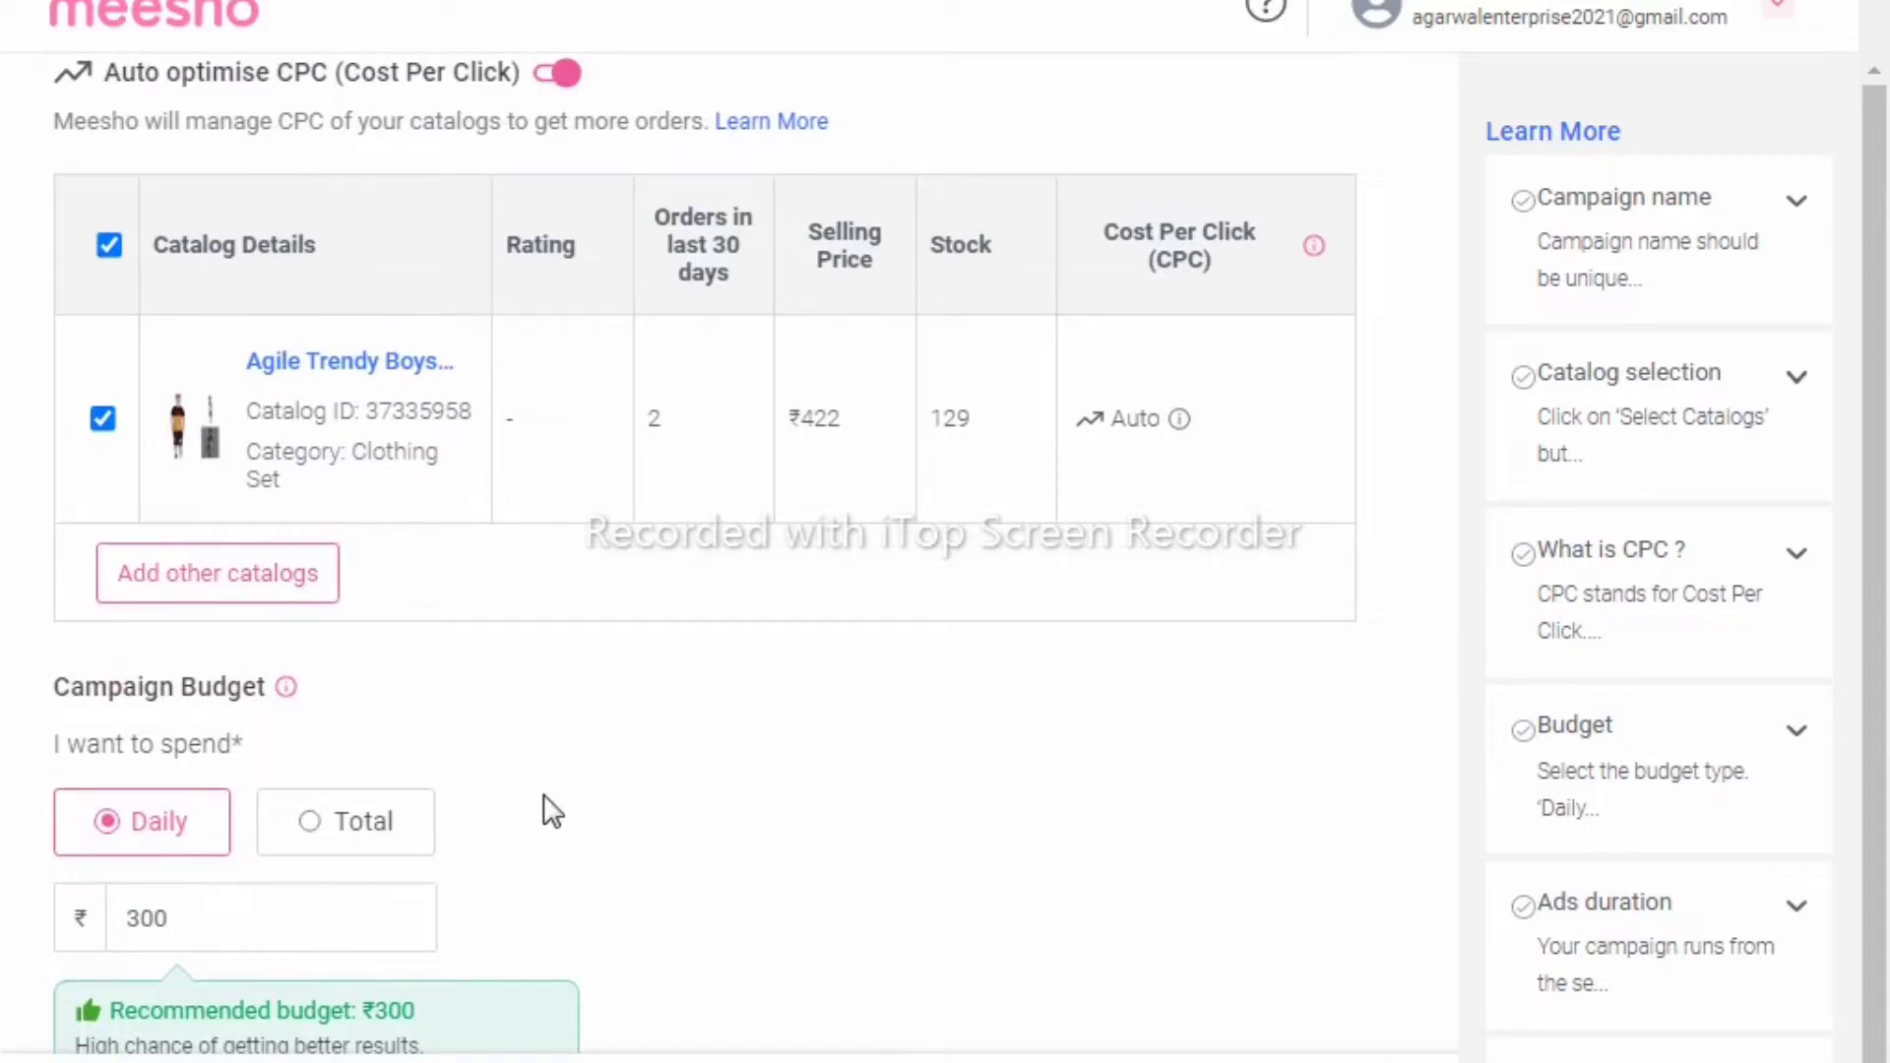
scroll(552, 812, down, 3)
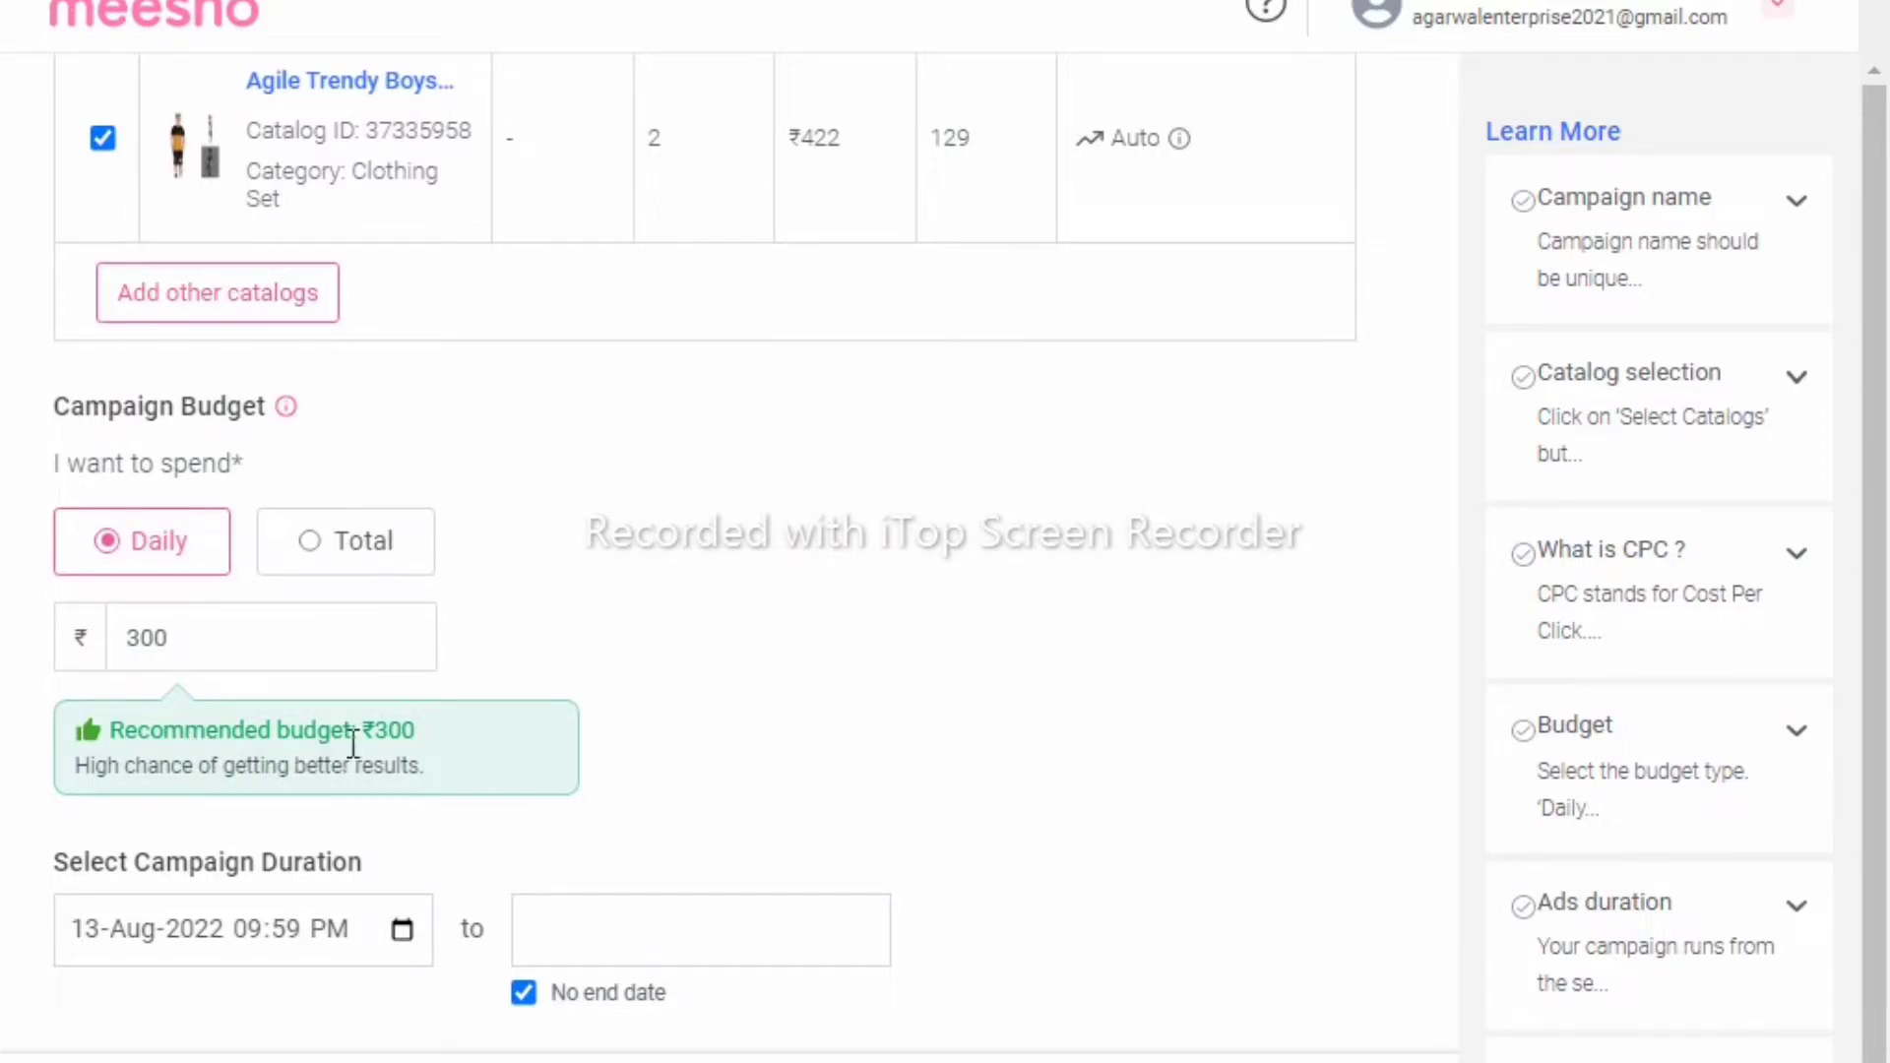
click(523, 992)
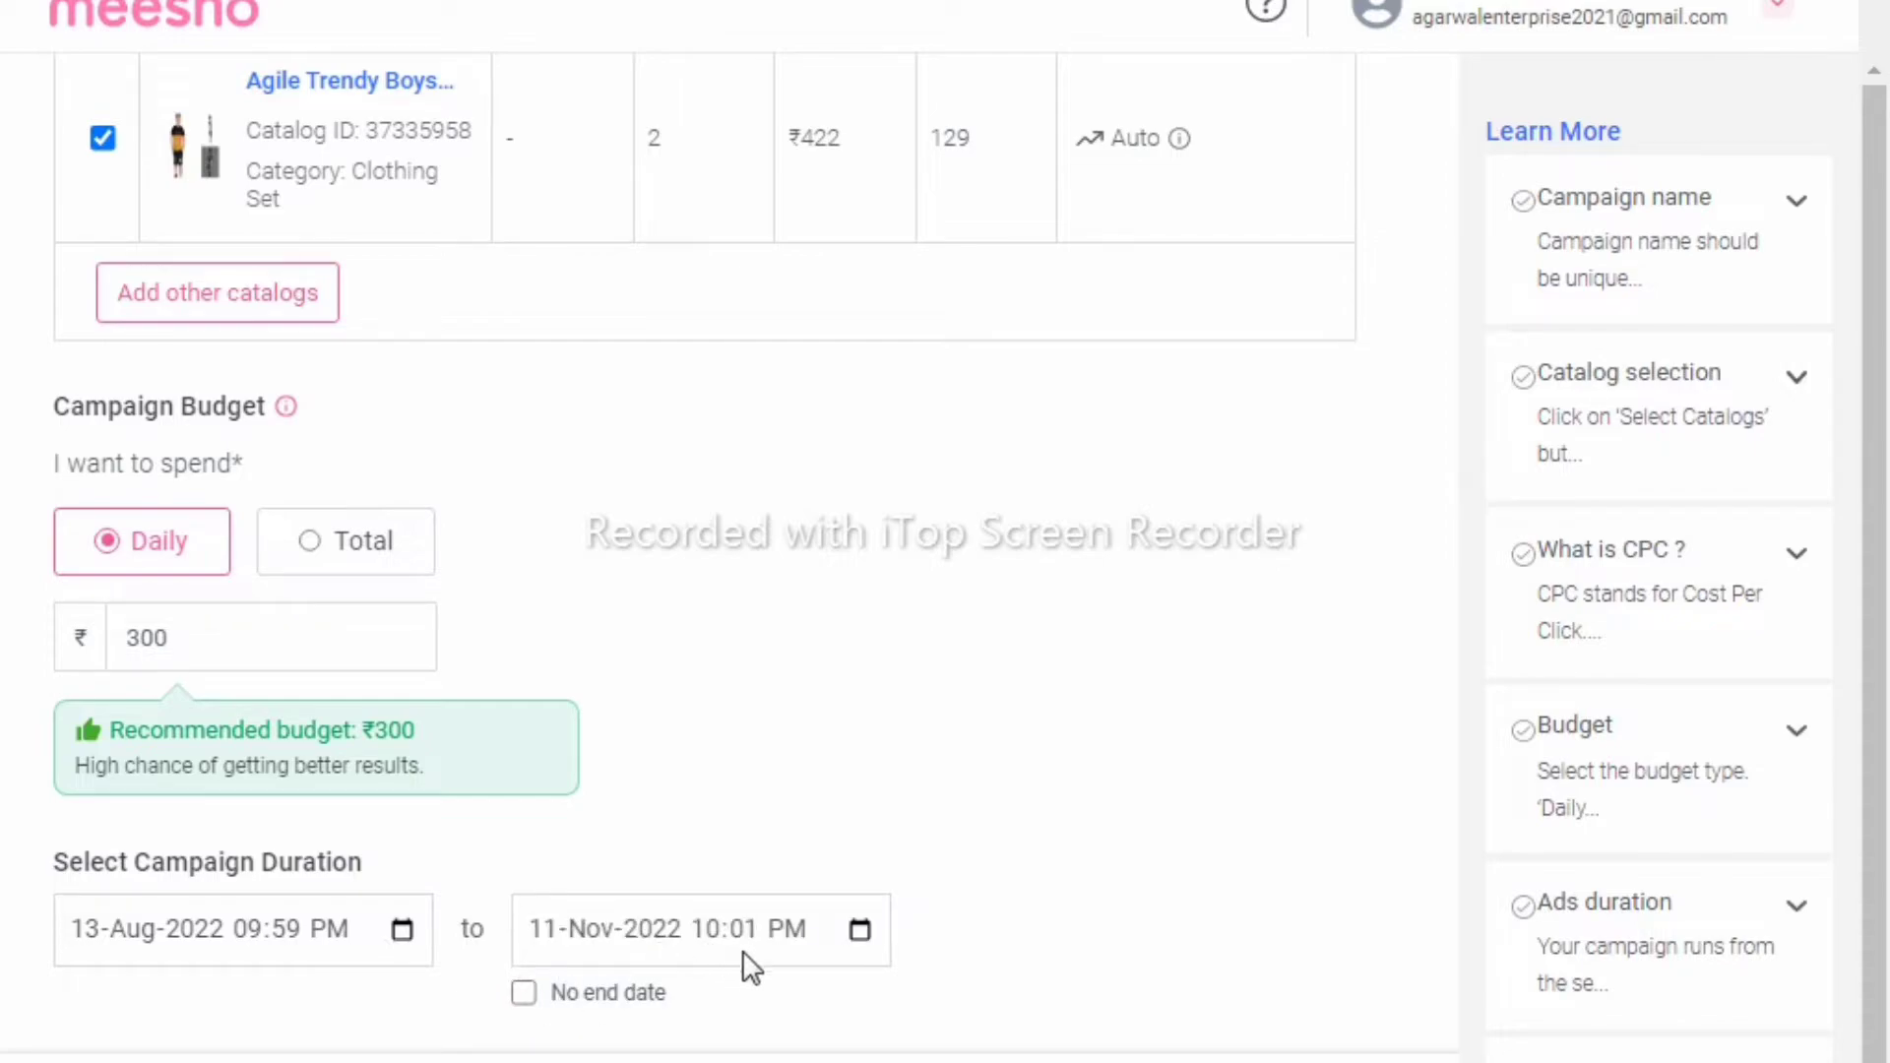
click(860, 929)
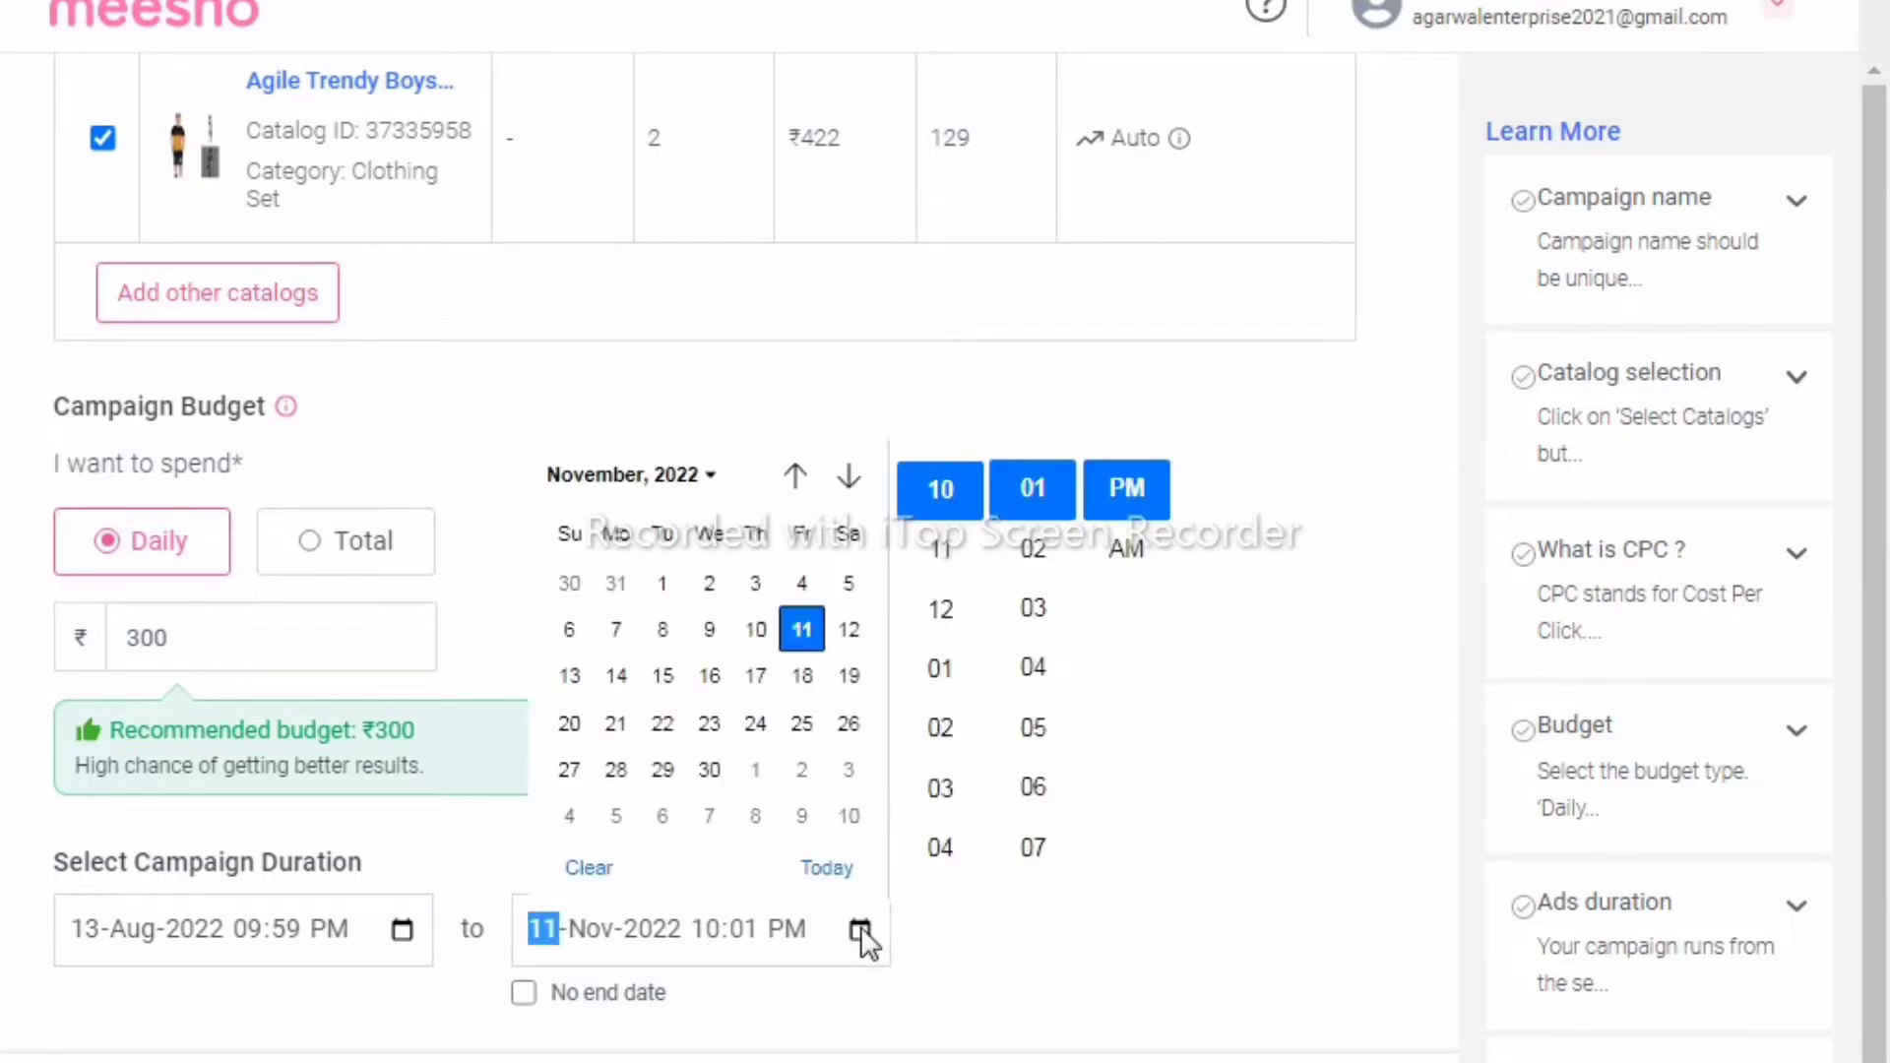
click(796, 476)
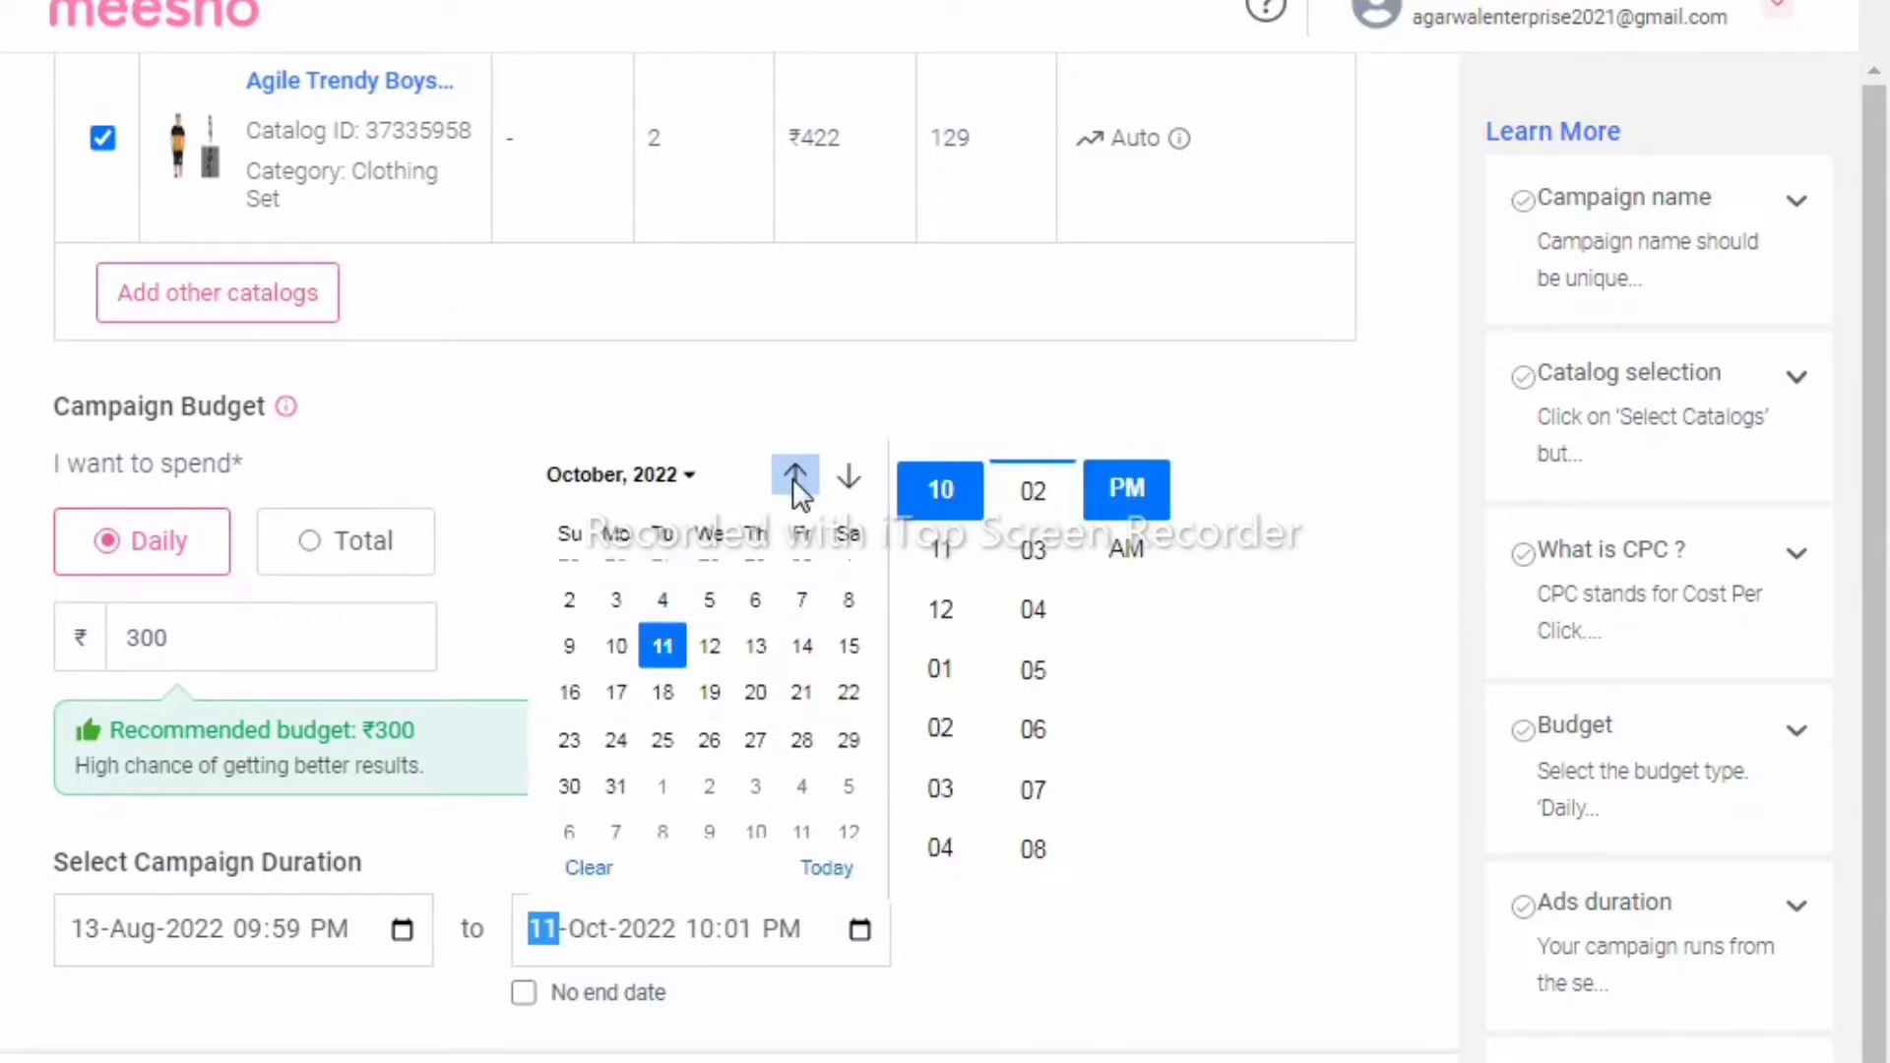
click(795, 477)
click(795, 476)
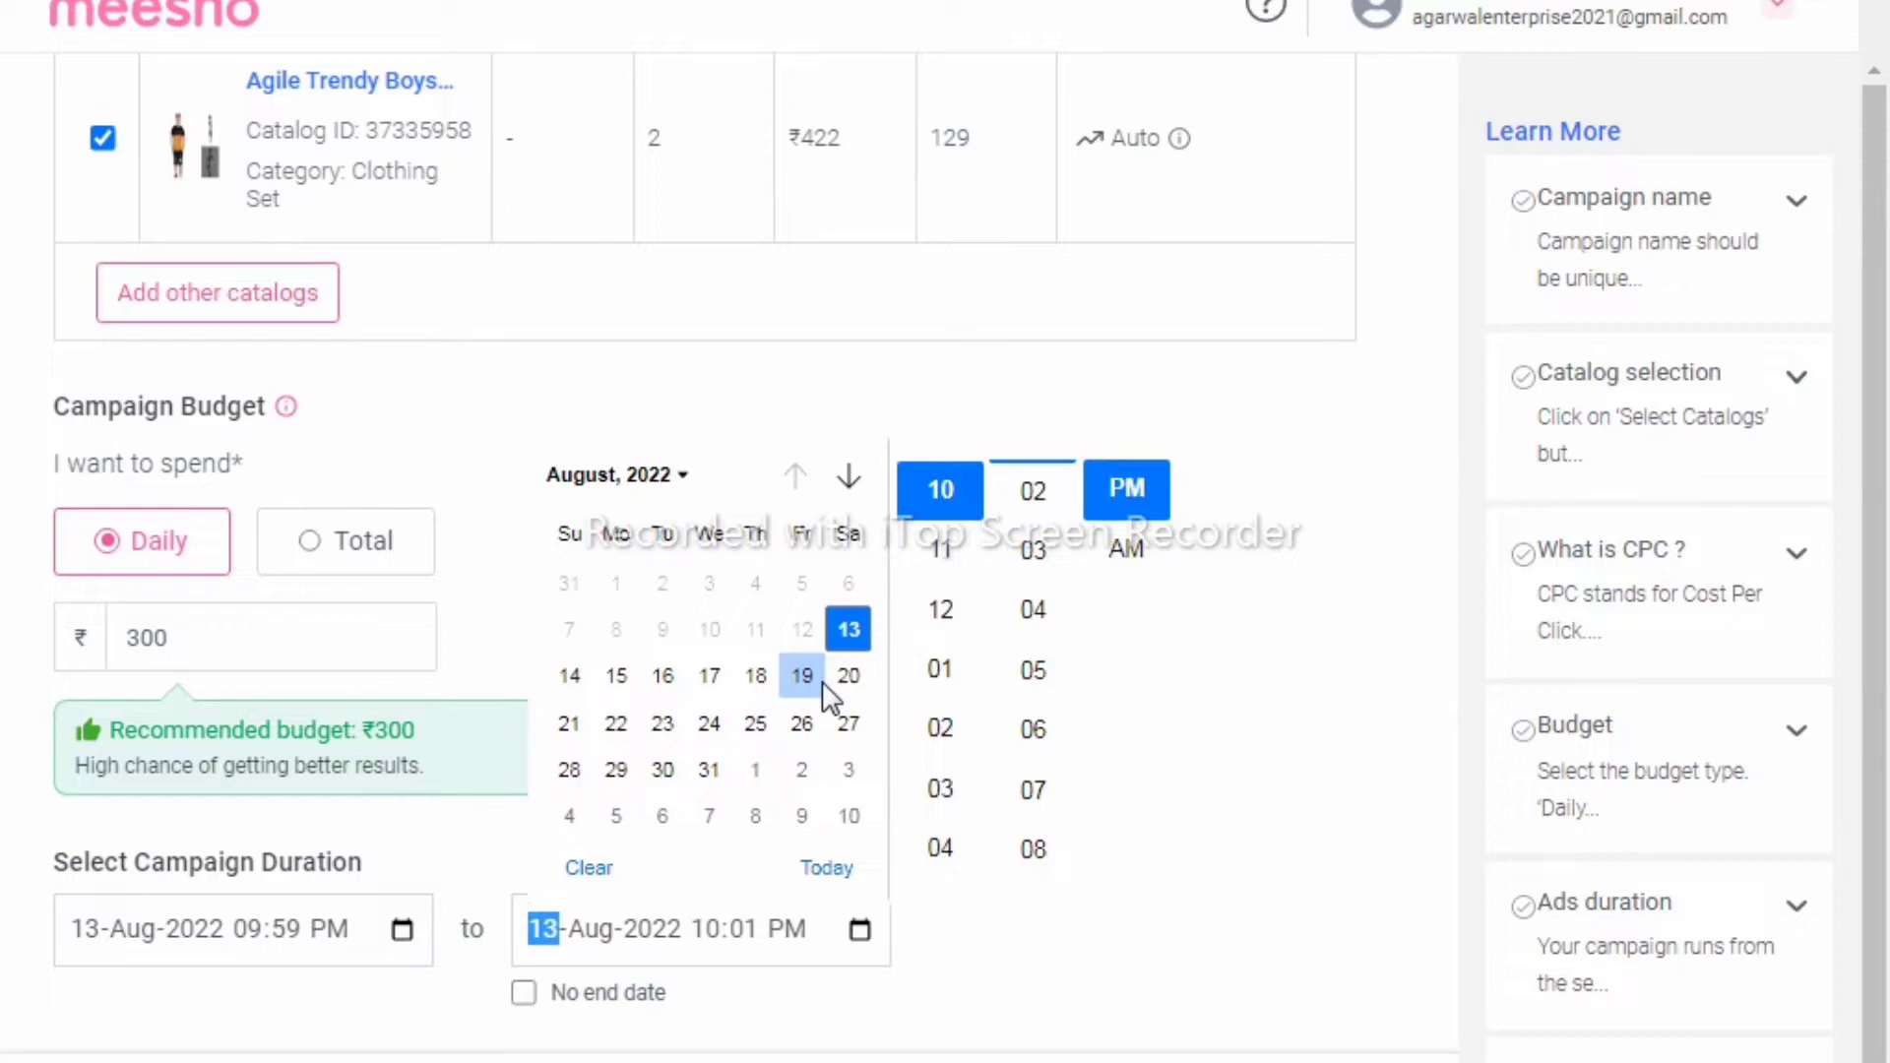
click(722, 679)
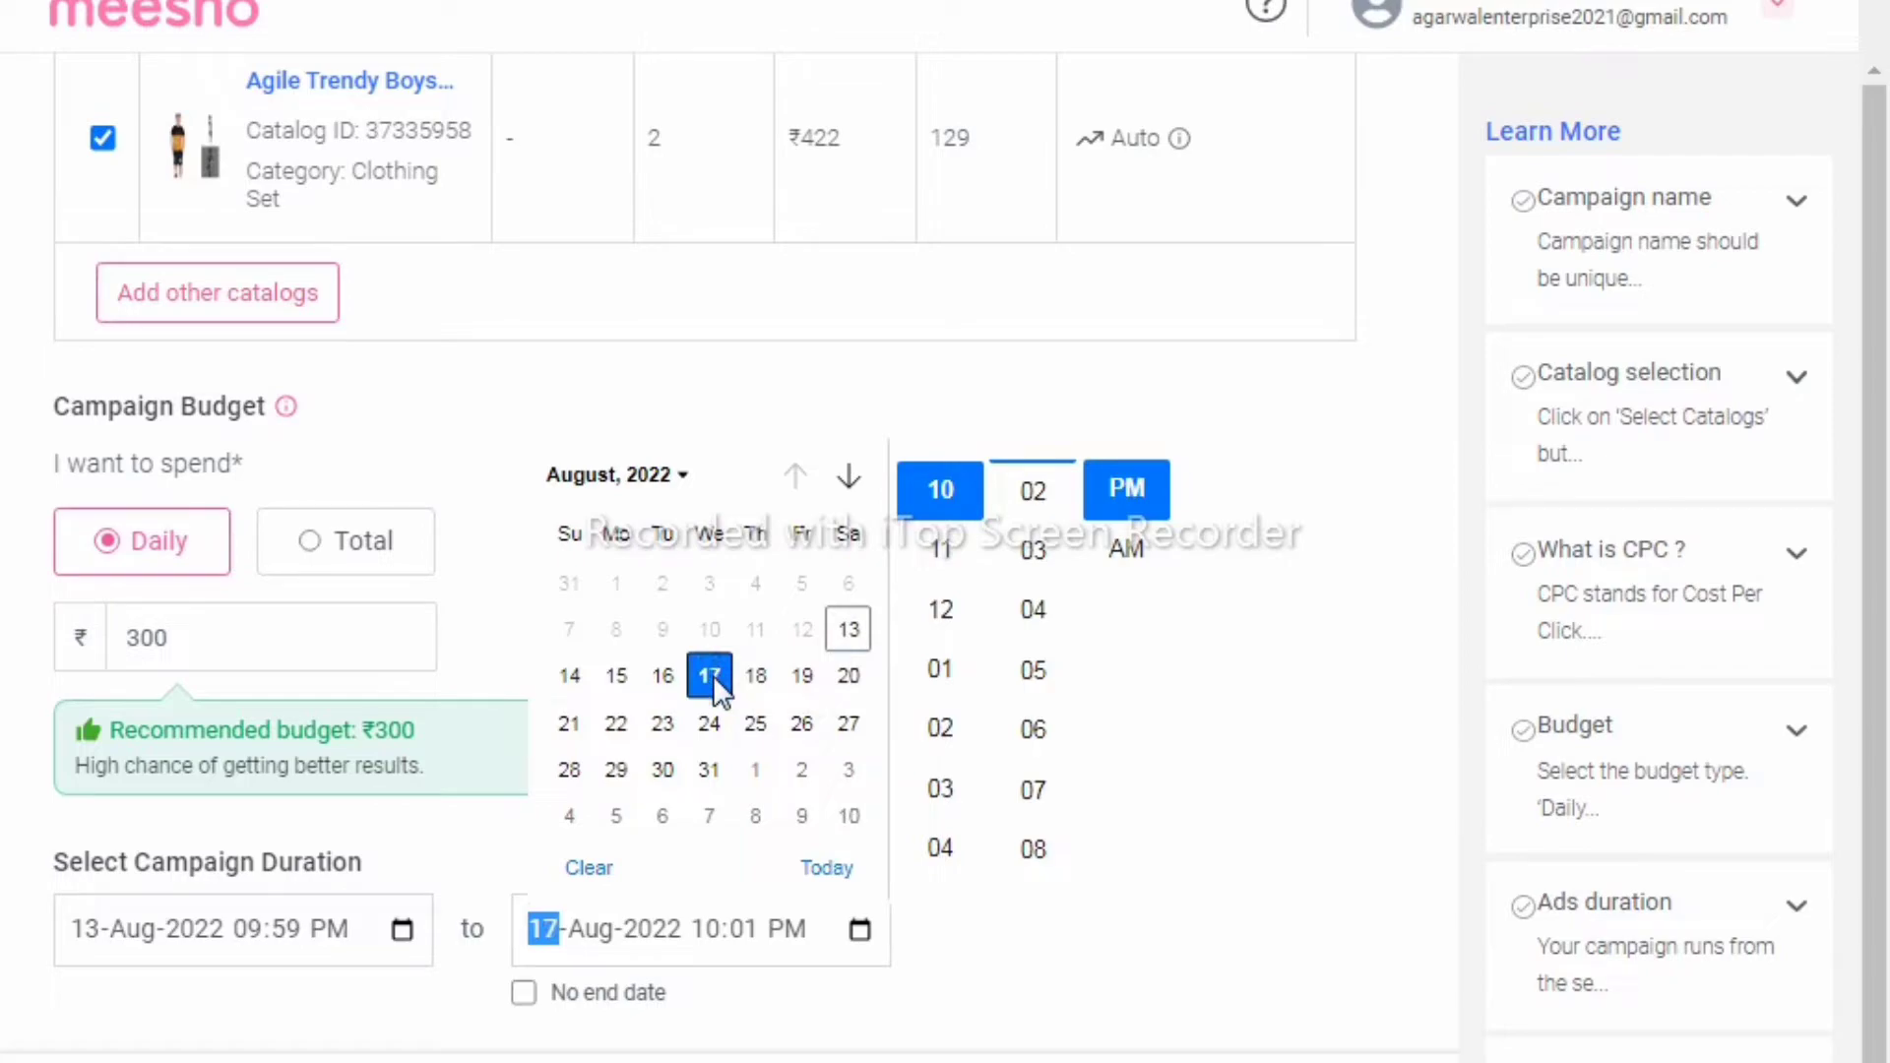
click(1319, 736)
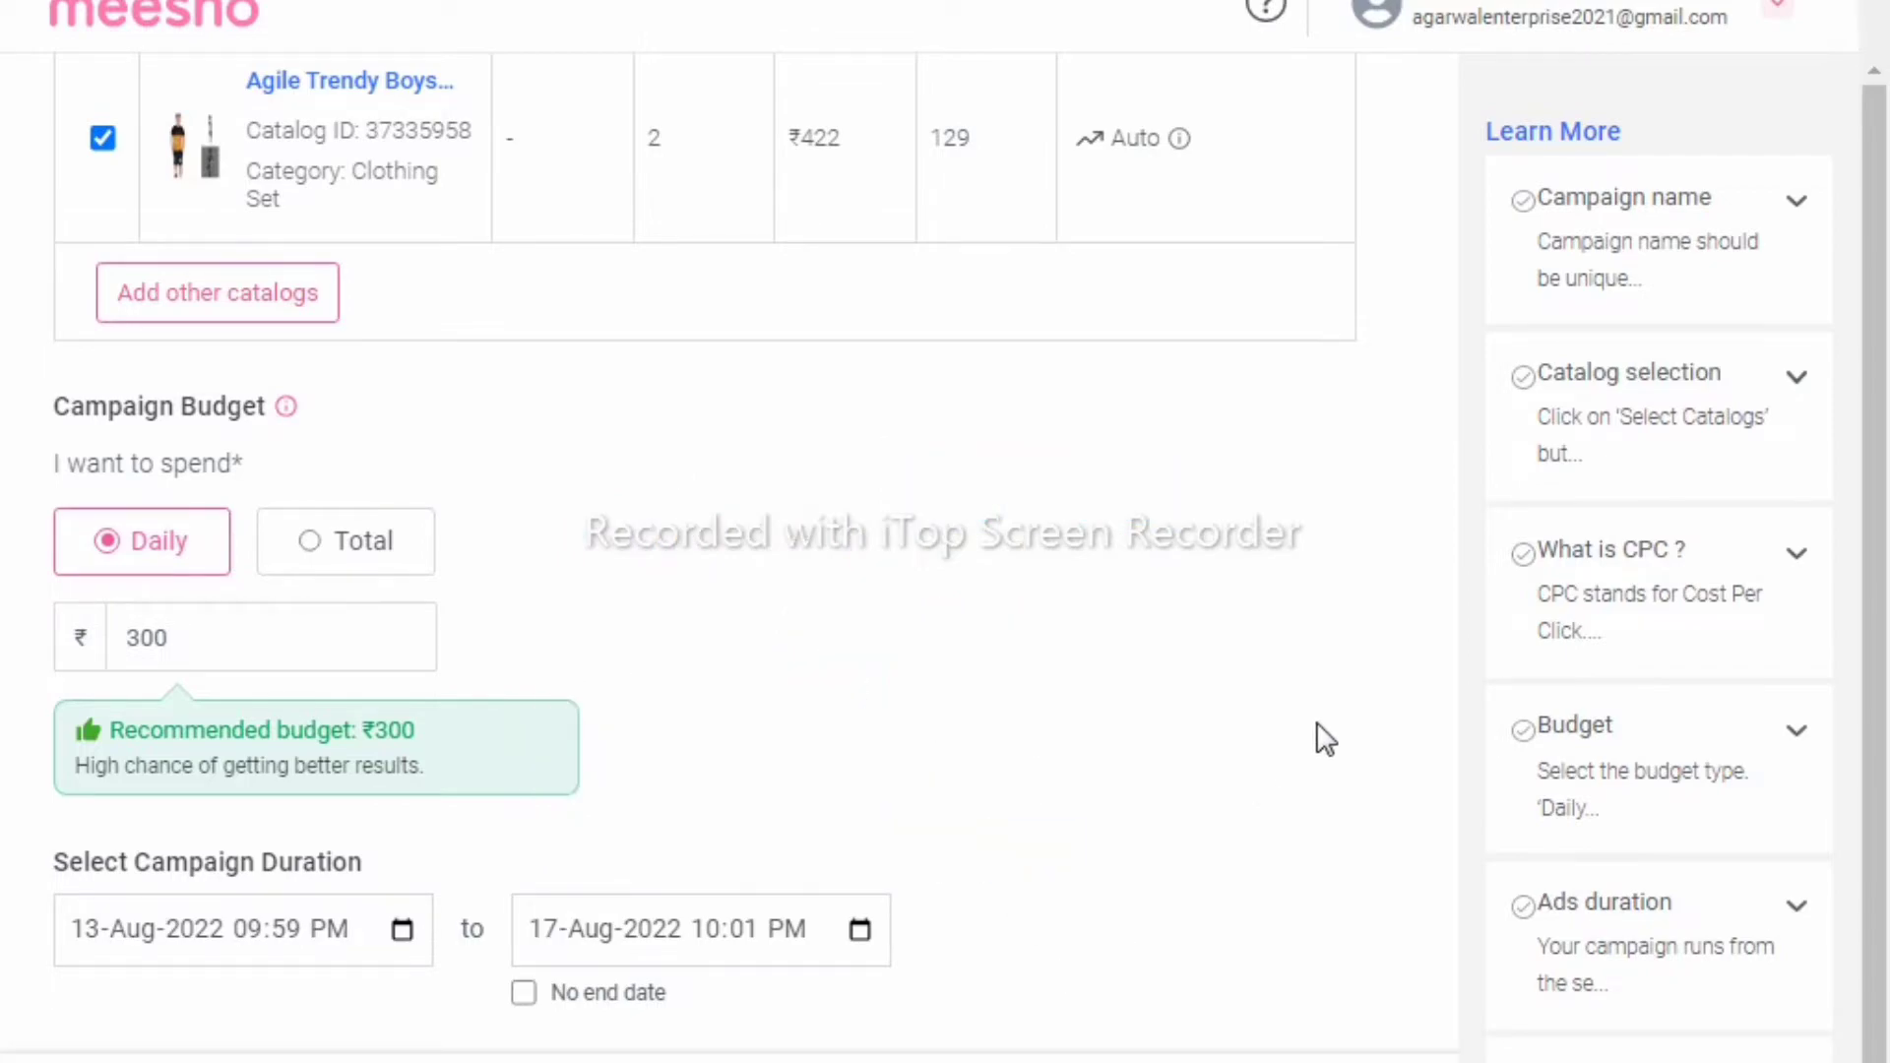
click(860, 932)
scroll(1030, 551, down, 1)
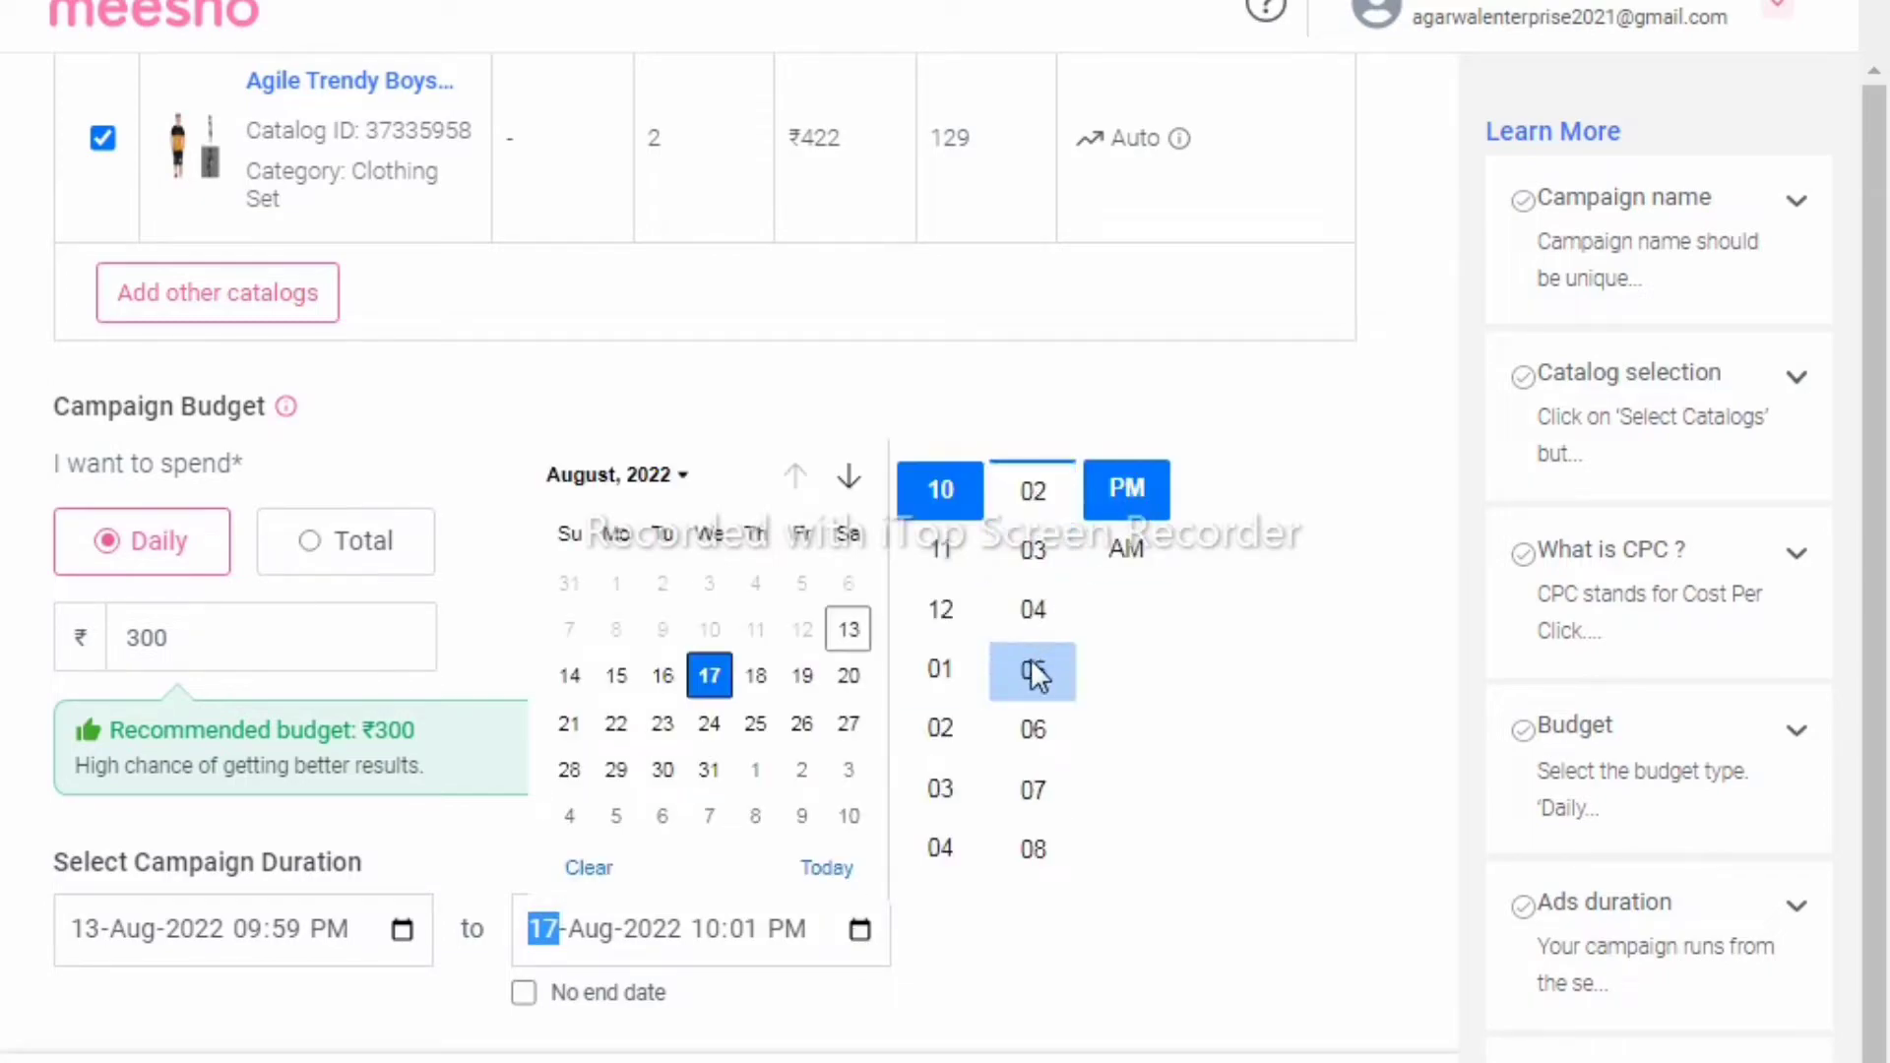
click(1274, 531)
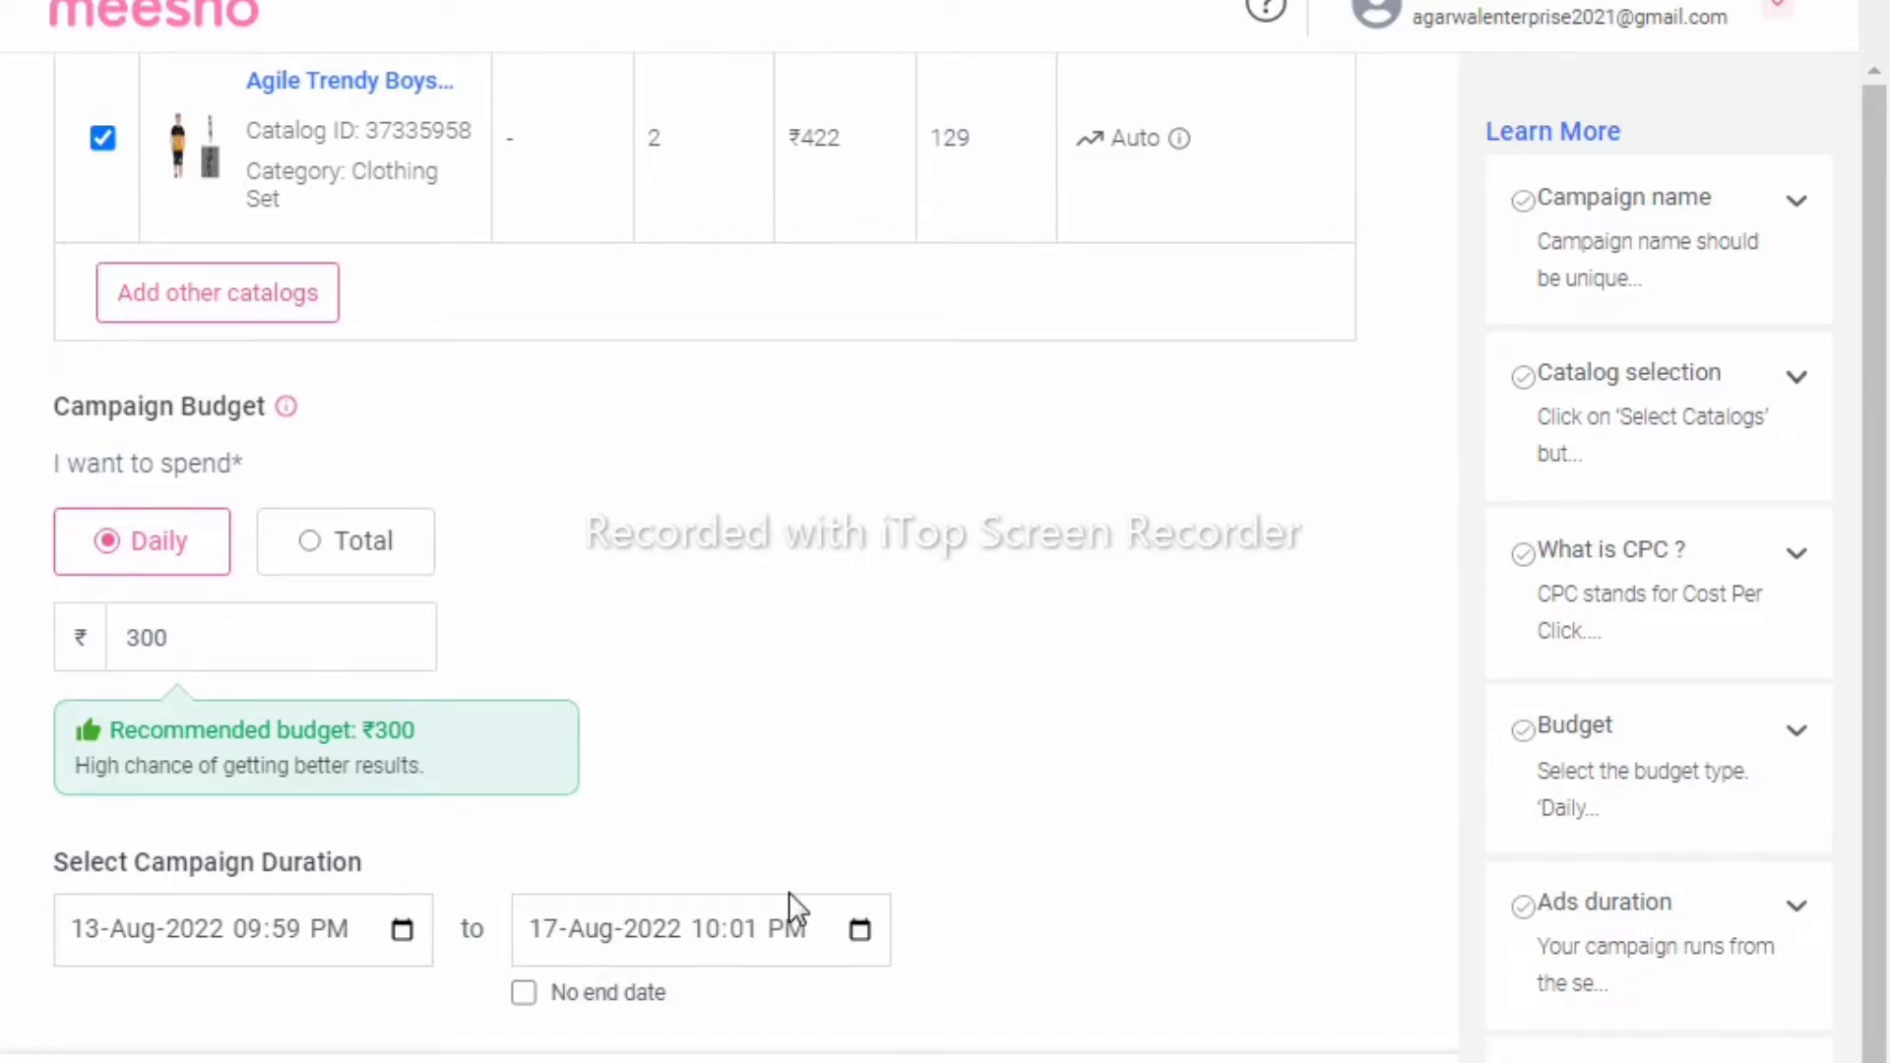
click(524, 992)
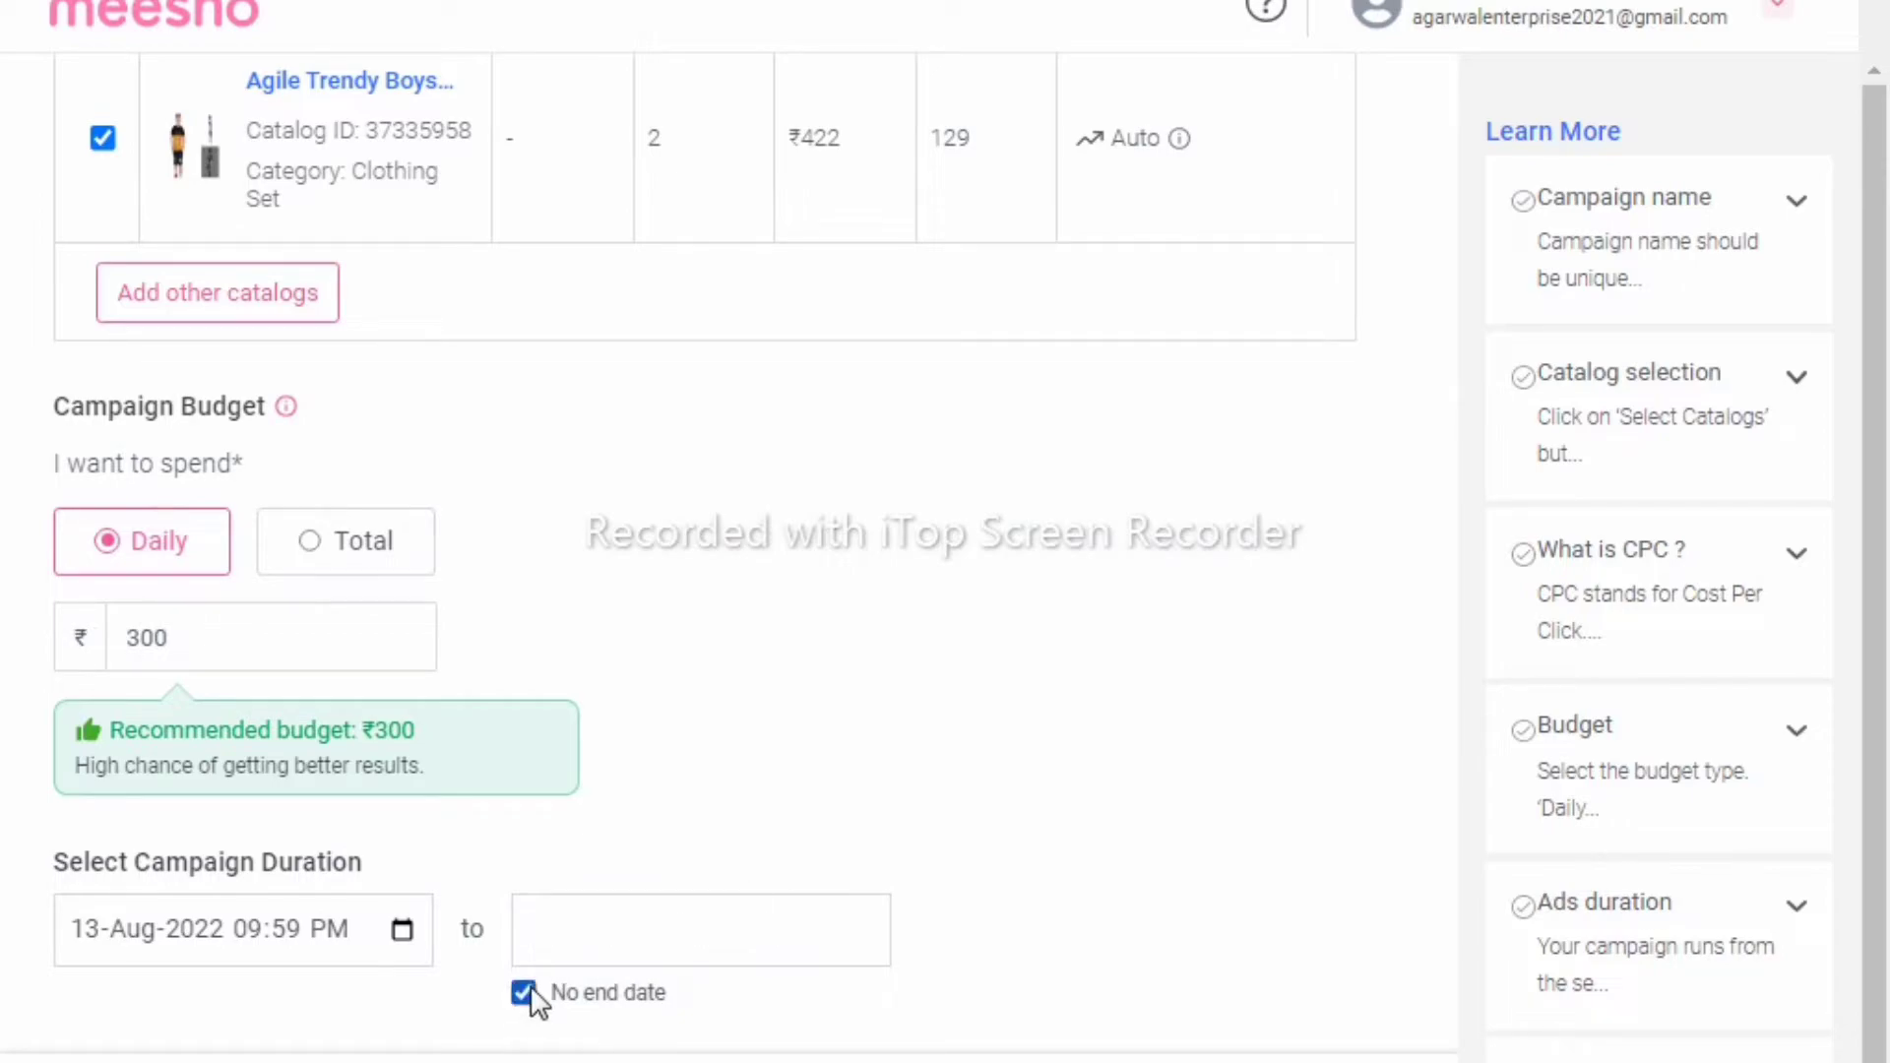
click(523, 992)
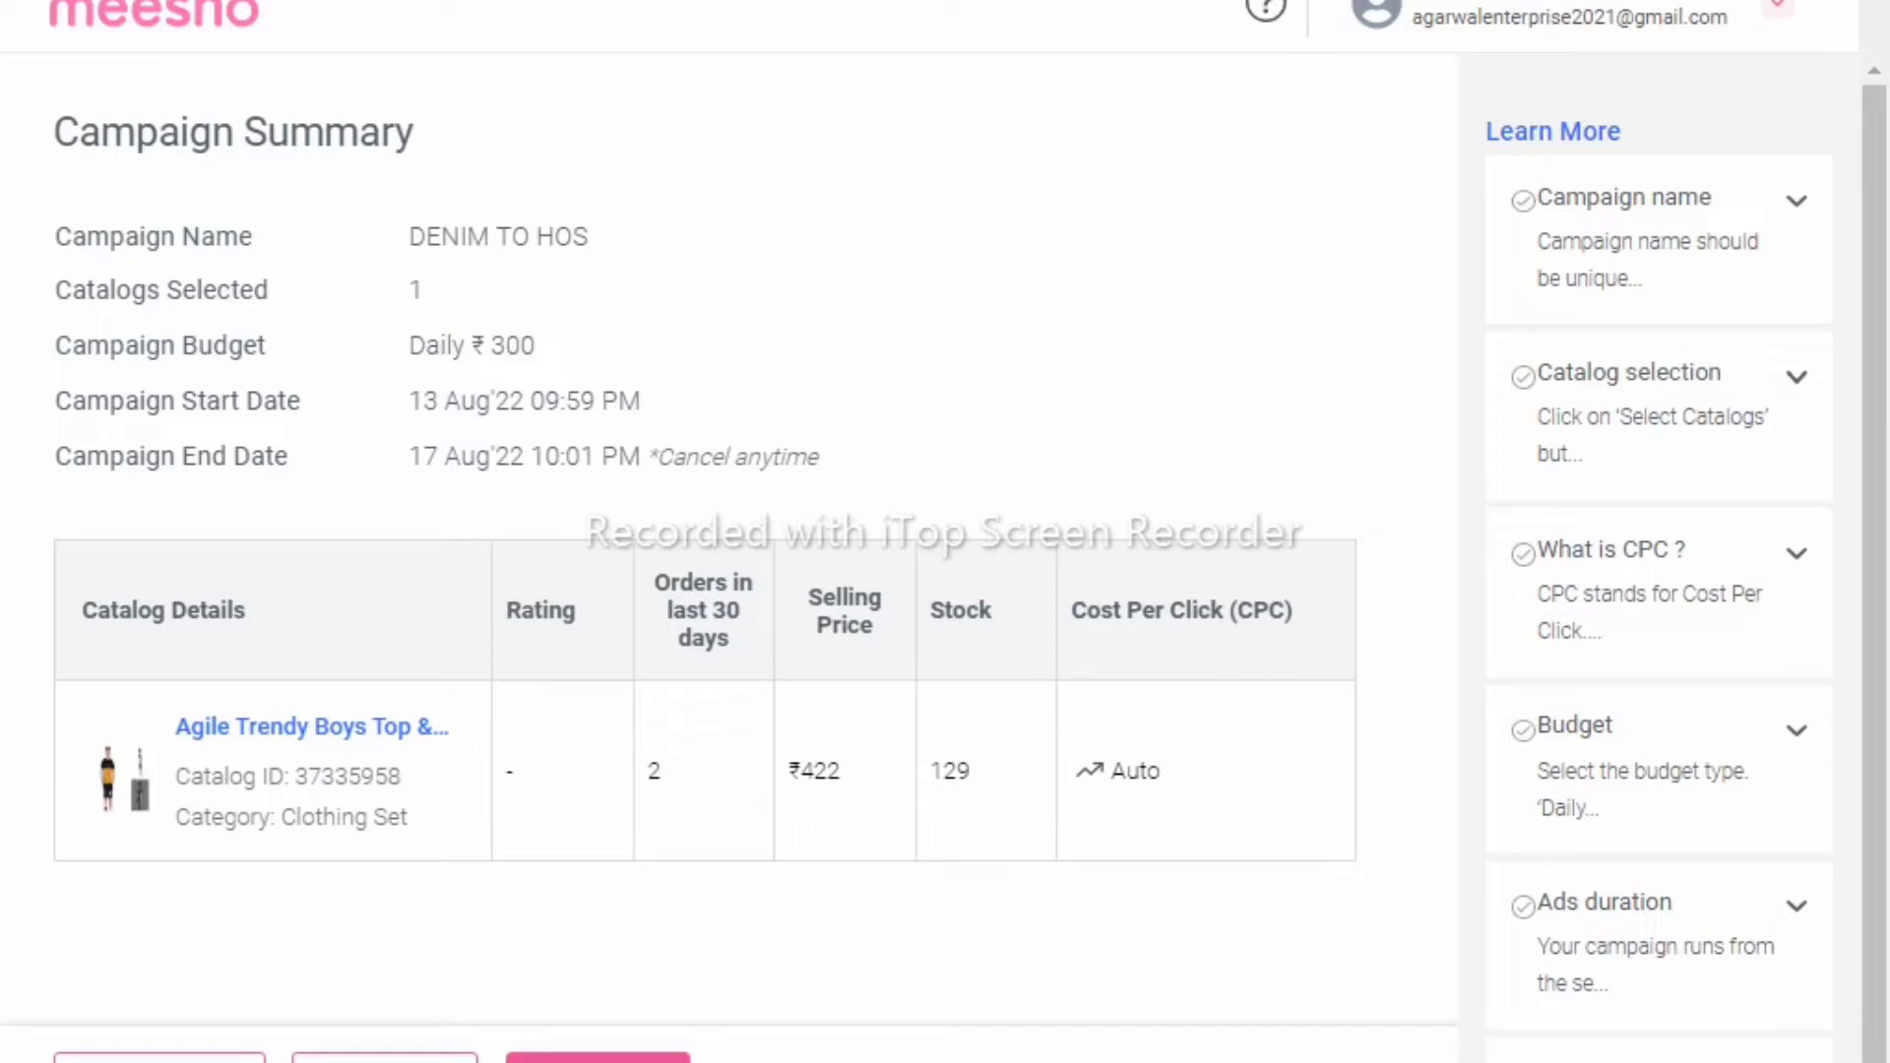
Submit the DENIM TO HOS campaign from its summary and dismiss the recommended campaign offer
click(597, 1058)
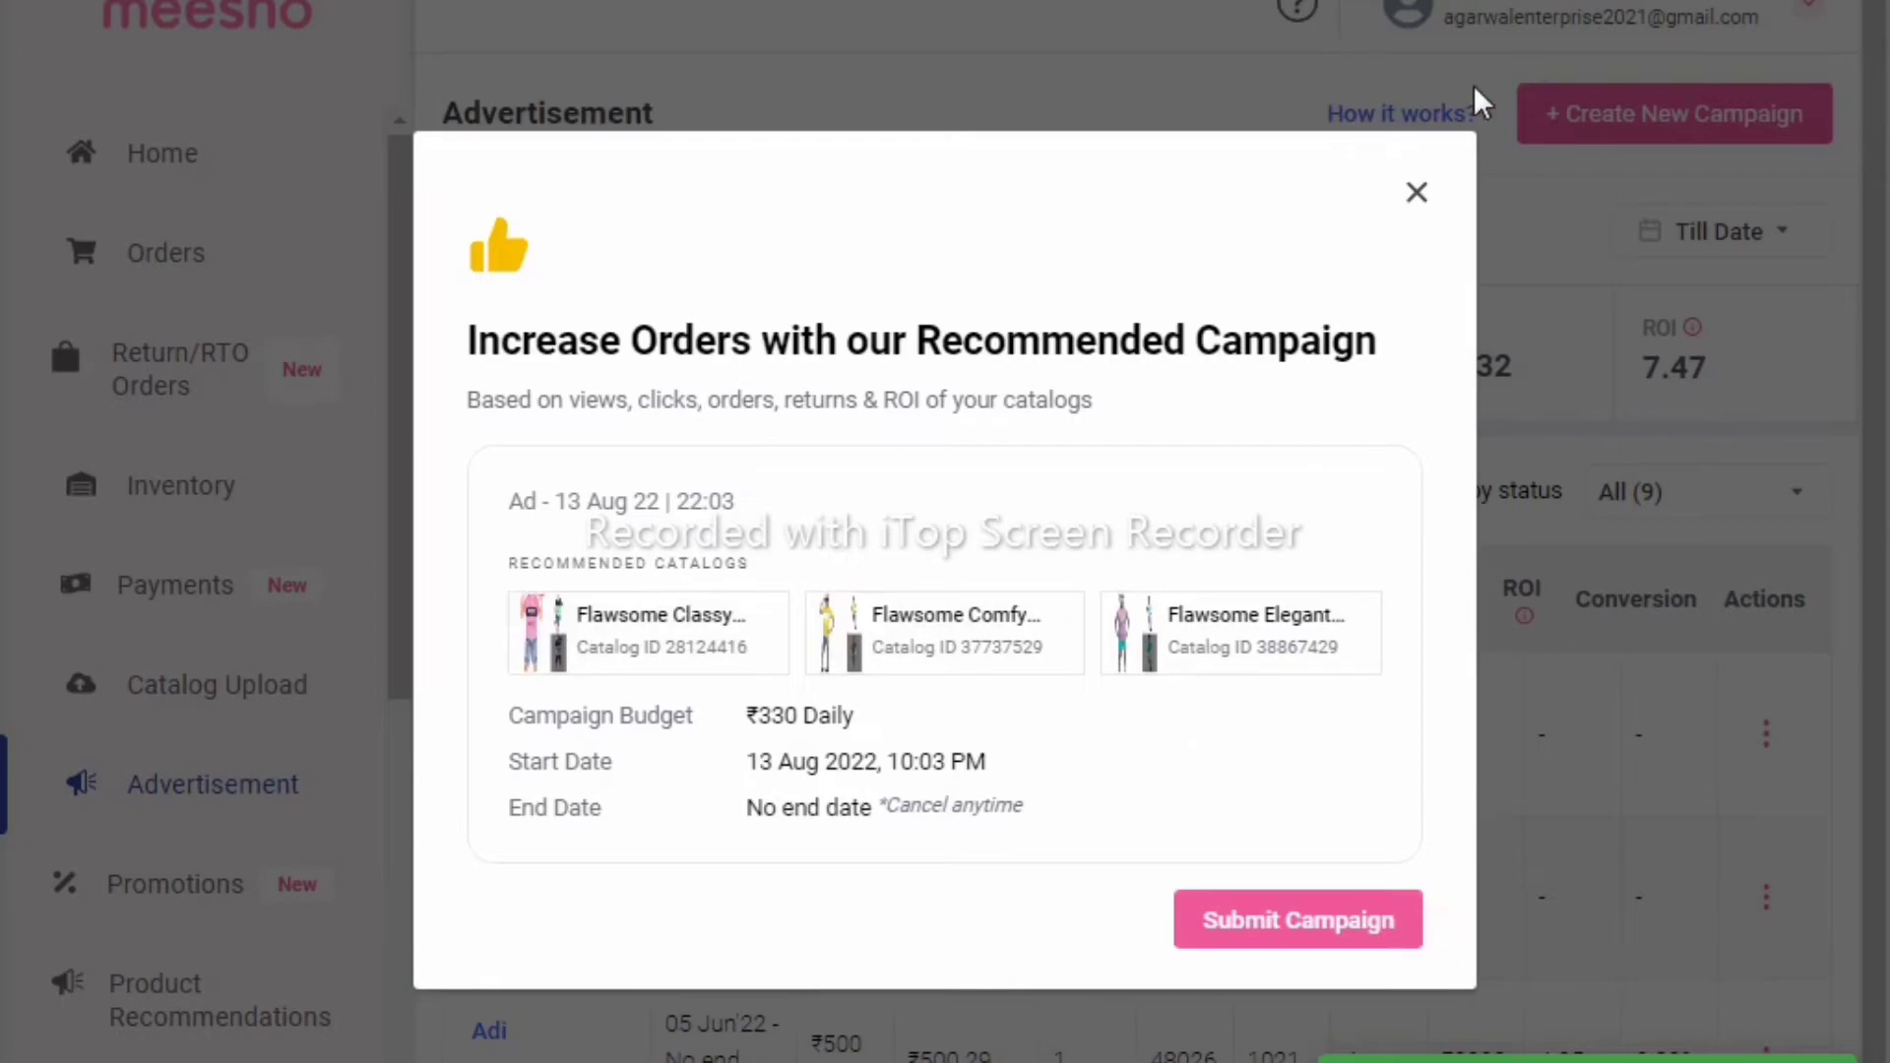
click(1416, 193)
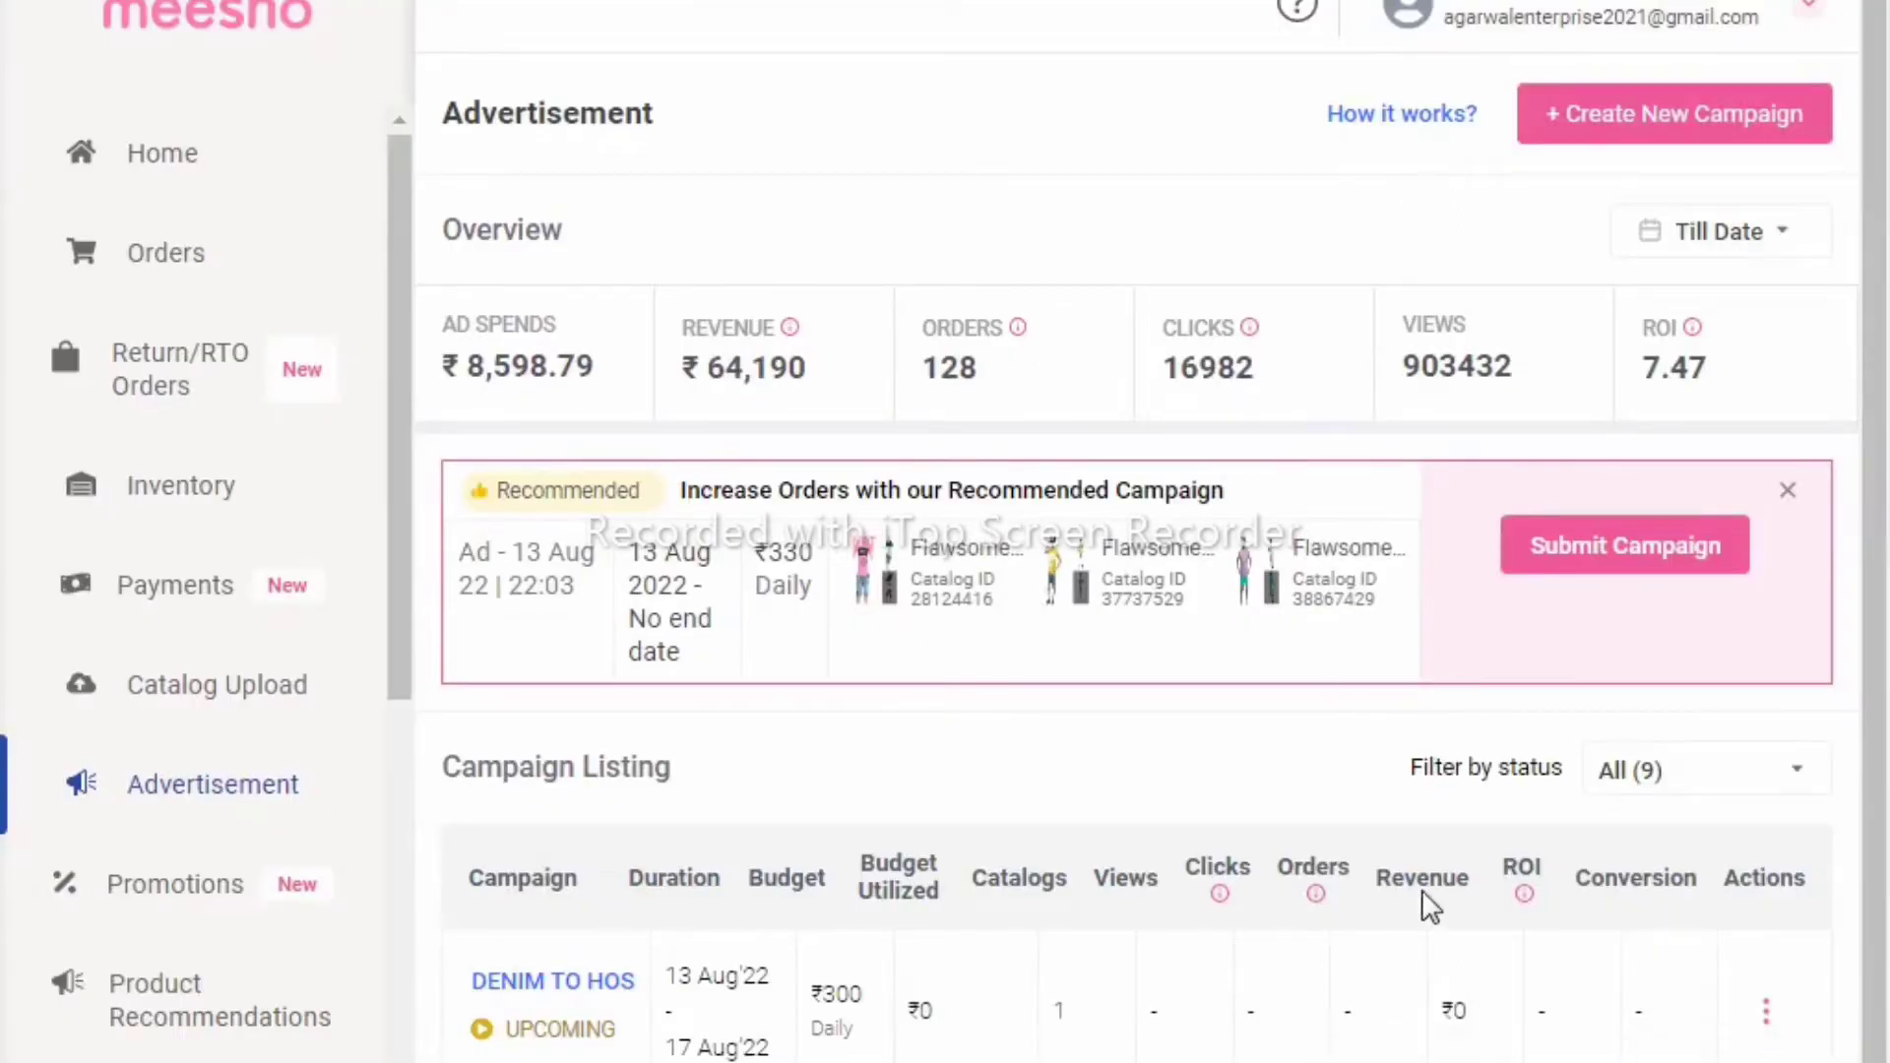
Open the DENIM TO HOS campaign for editing from the campaign listing, view its budget and duration settings, and close them without changes
scroll(1885, 375, down, 1)
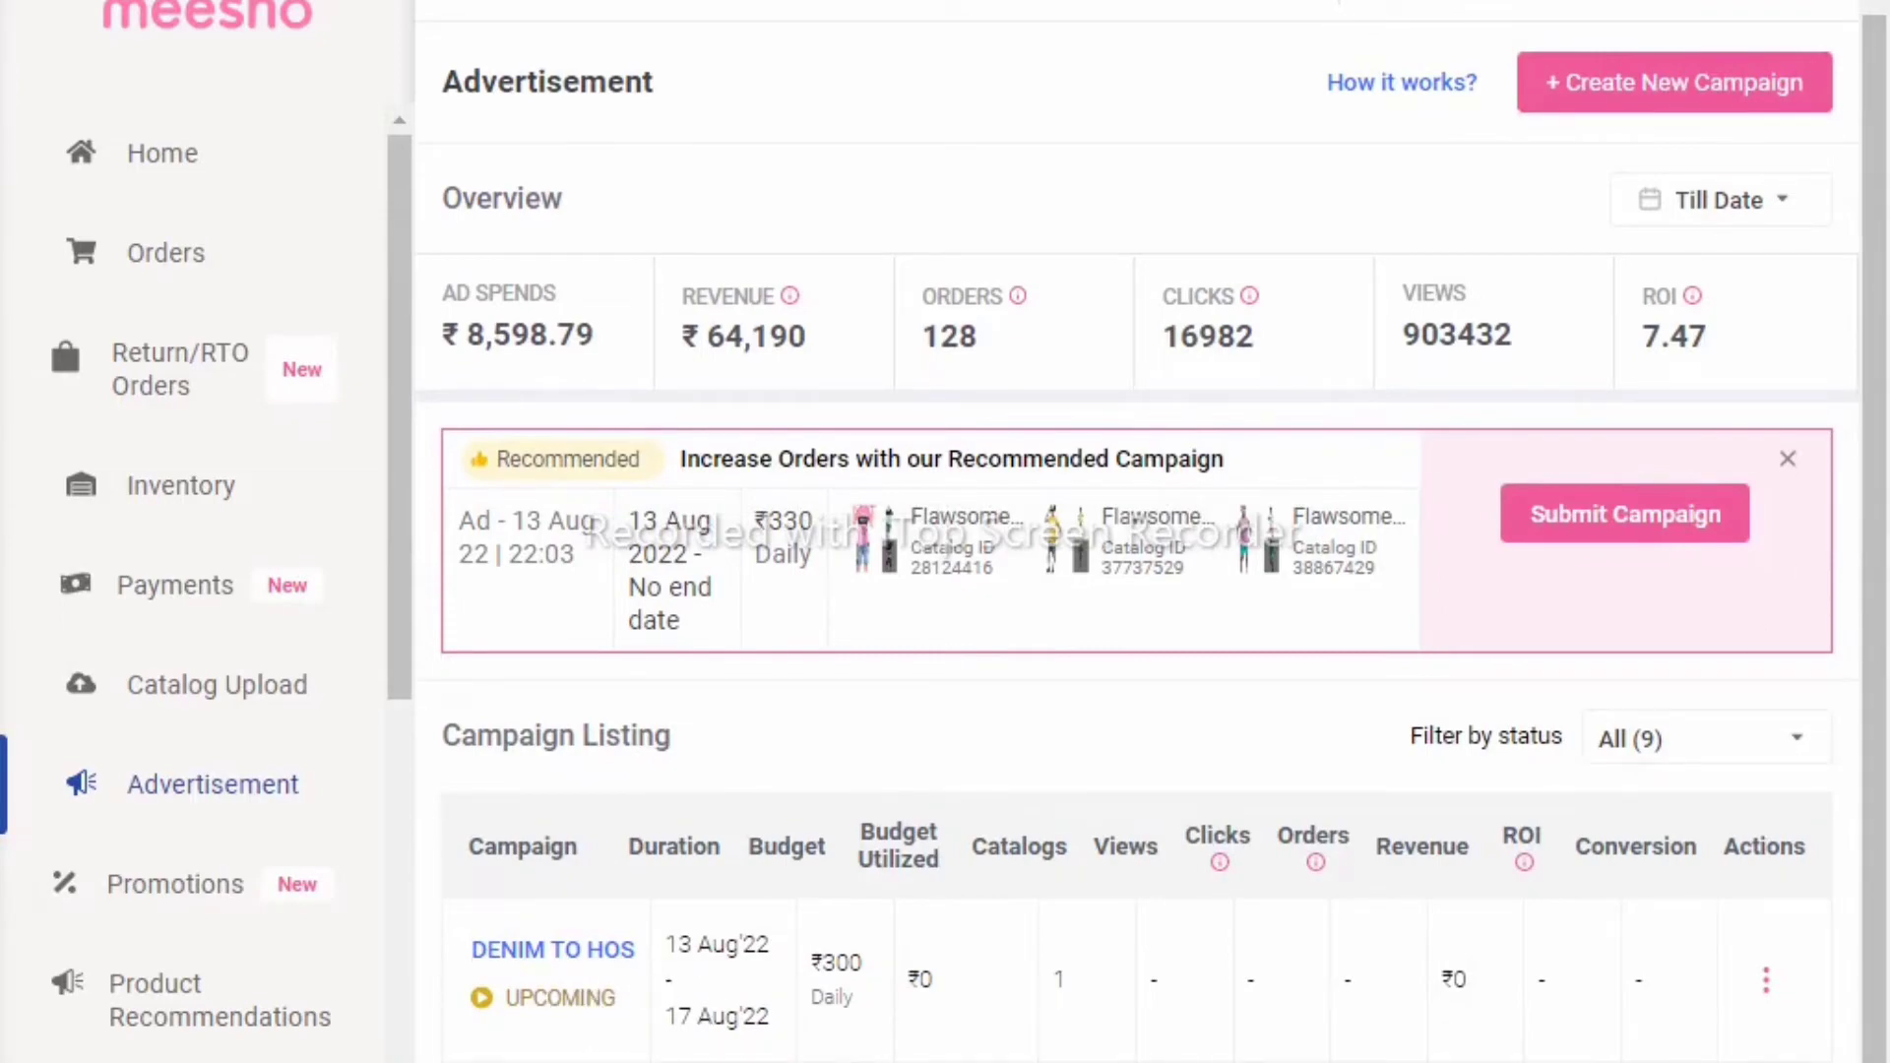
scroll(558, 566, down, 5)
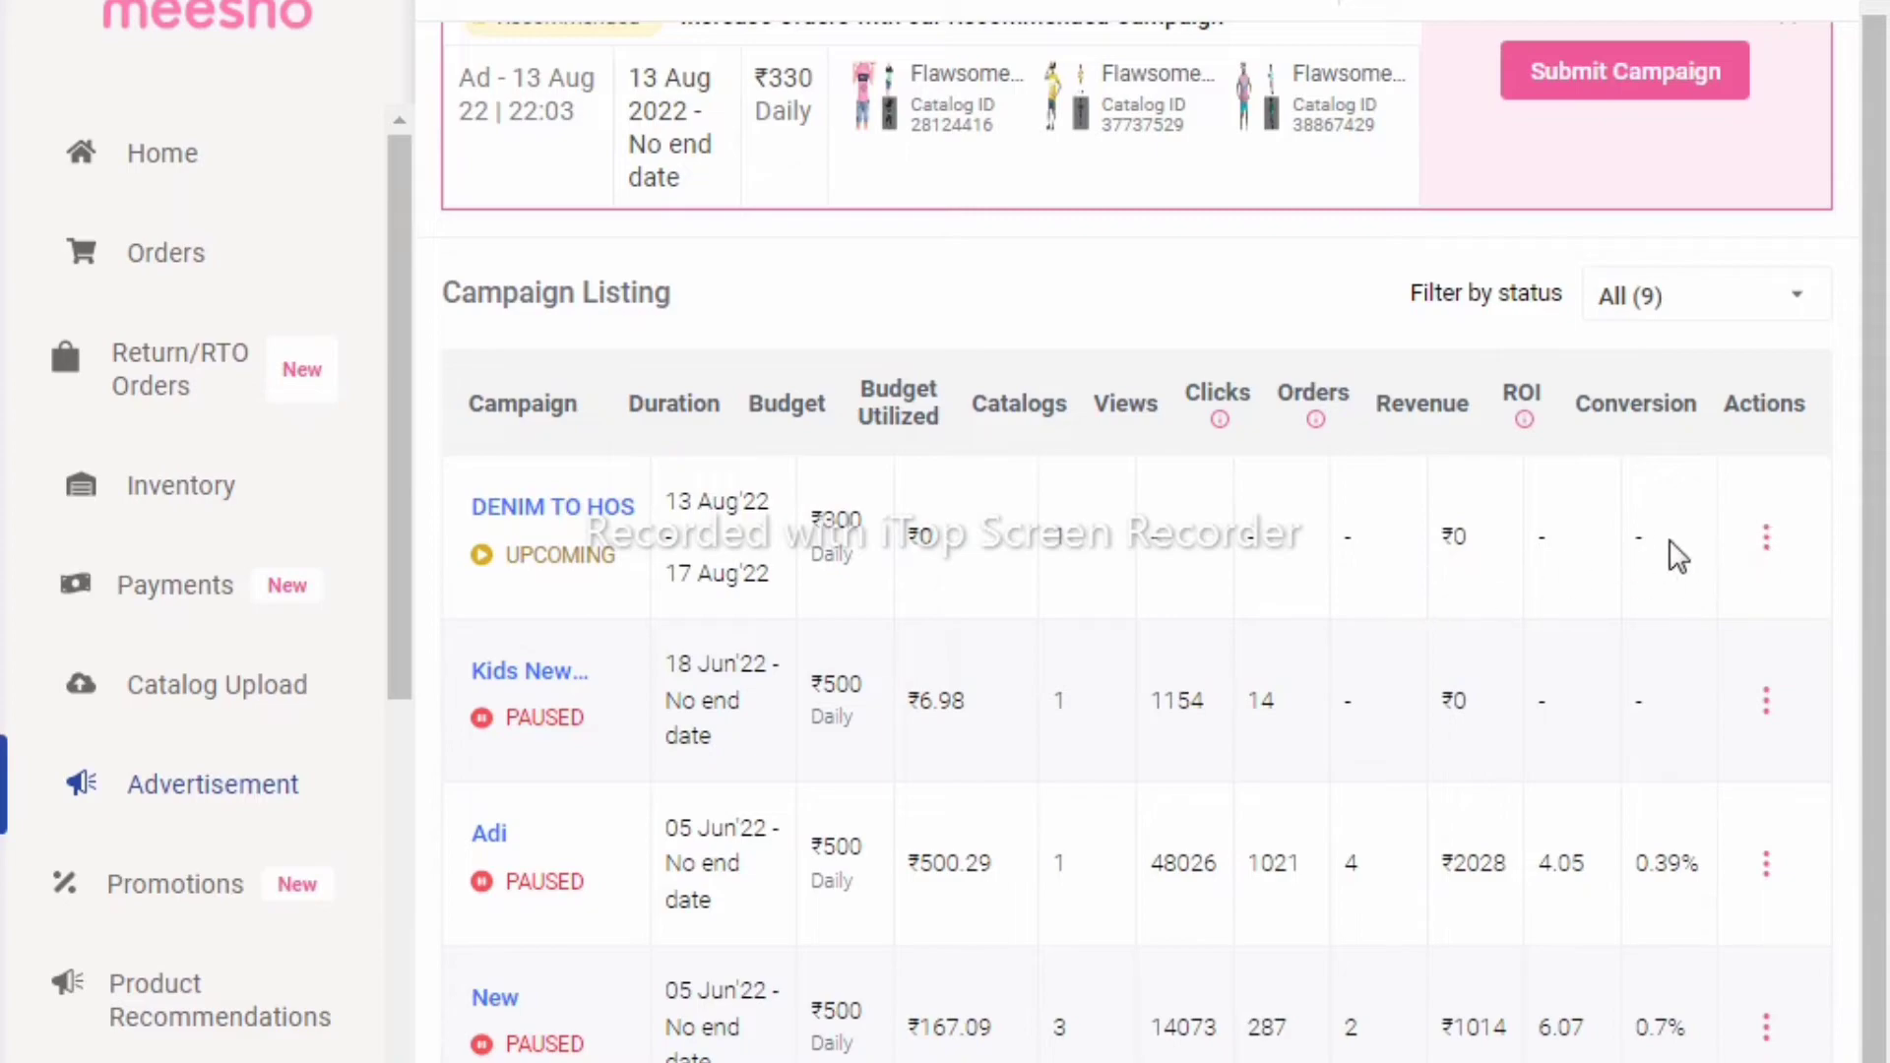
click(1767, 540)
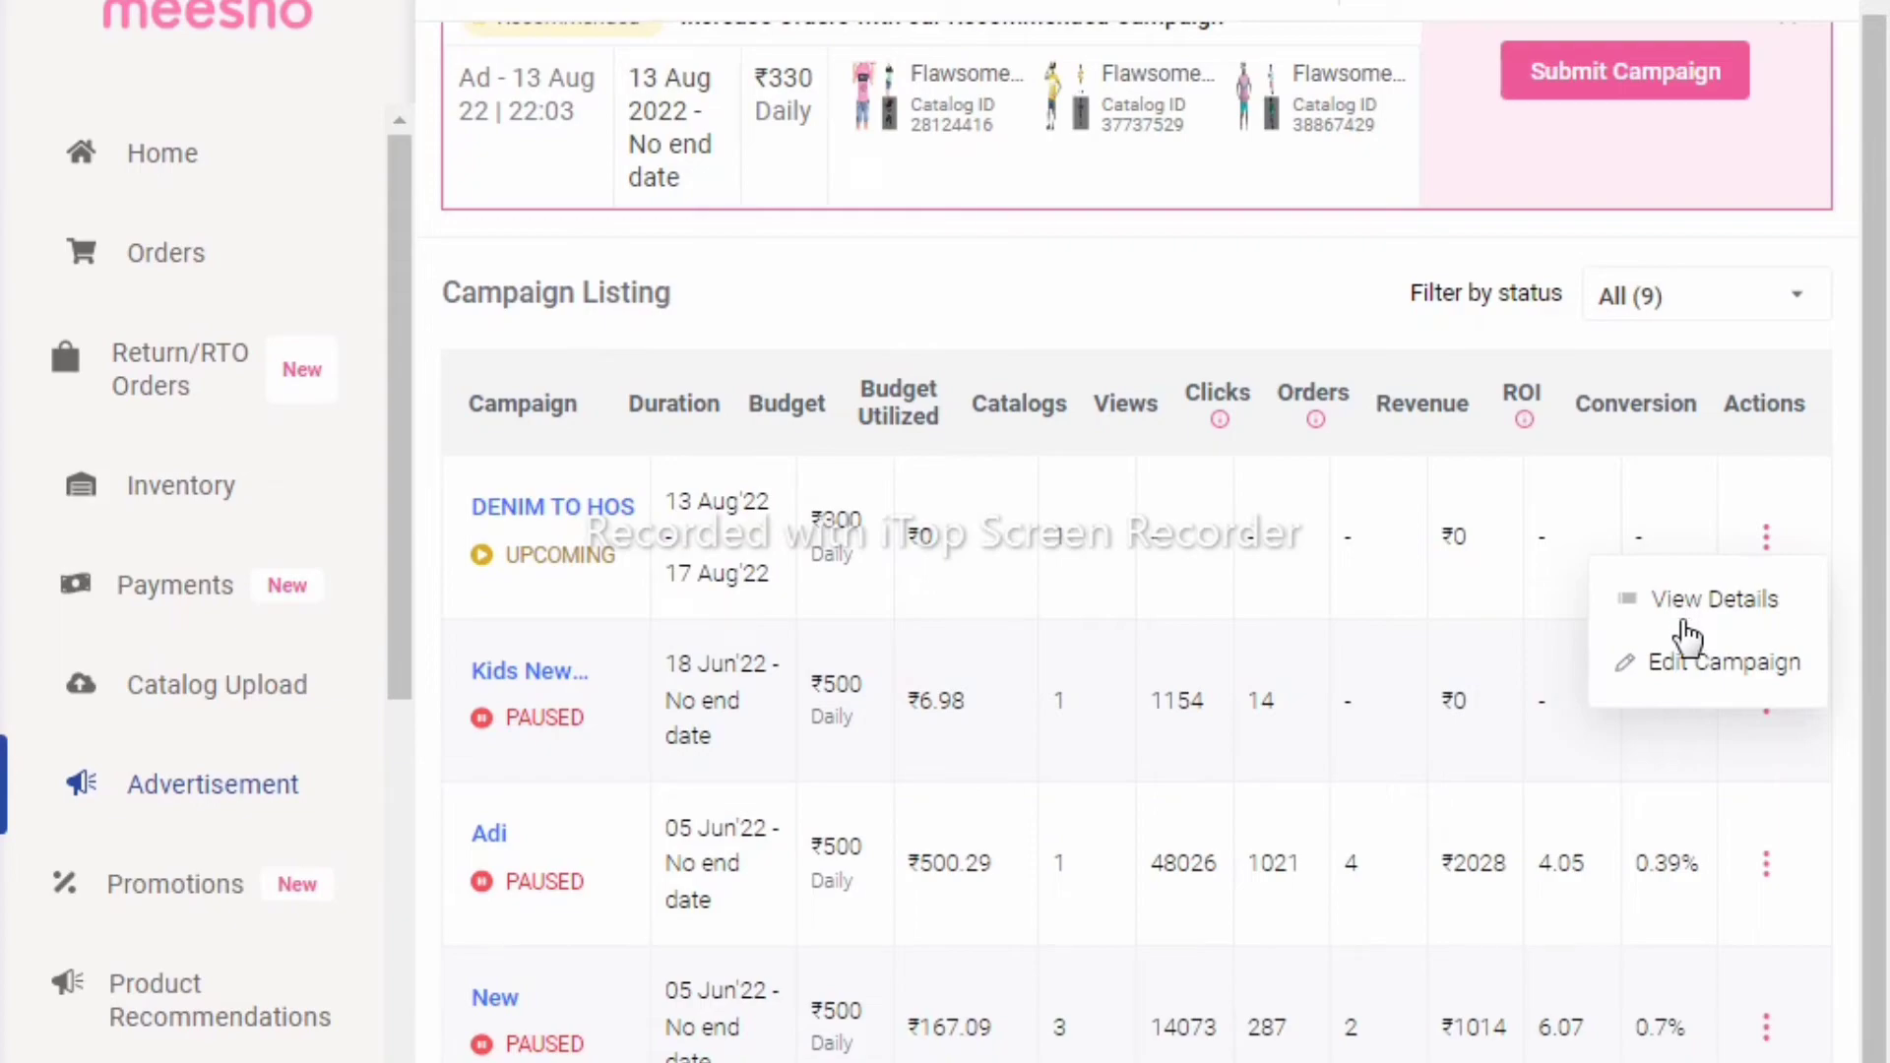
click(1742, 551)
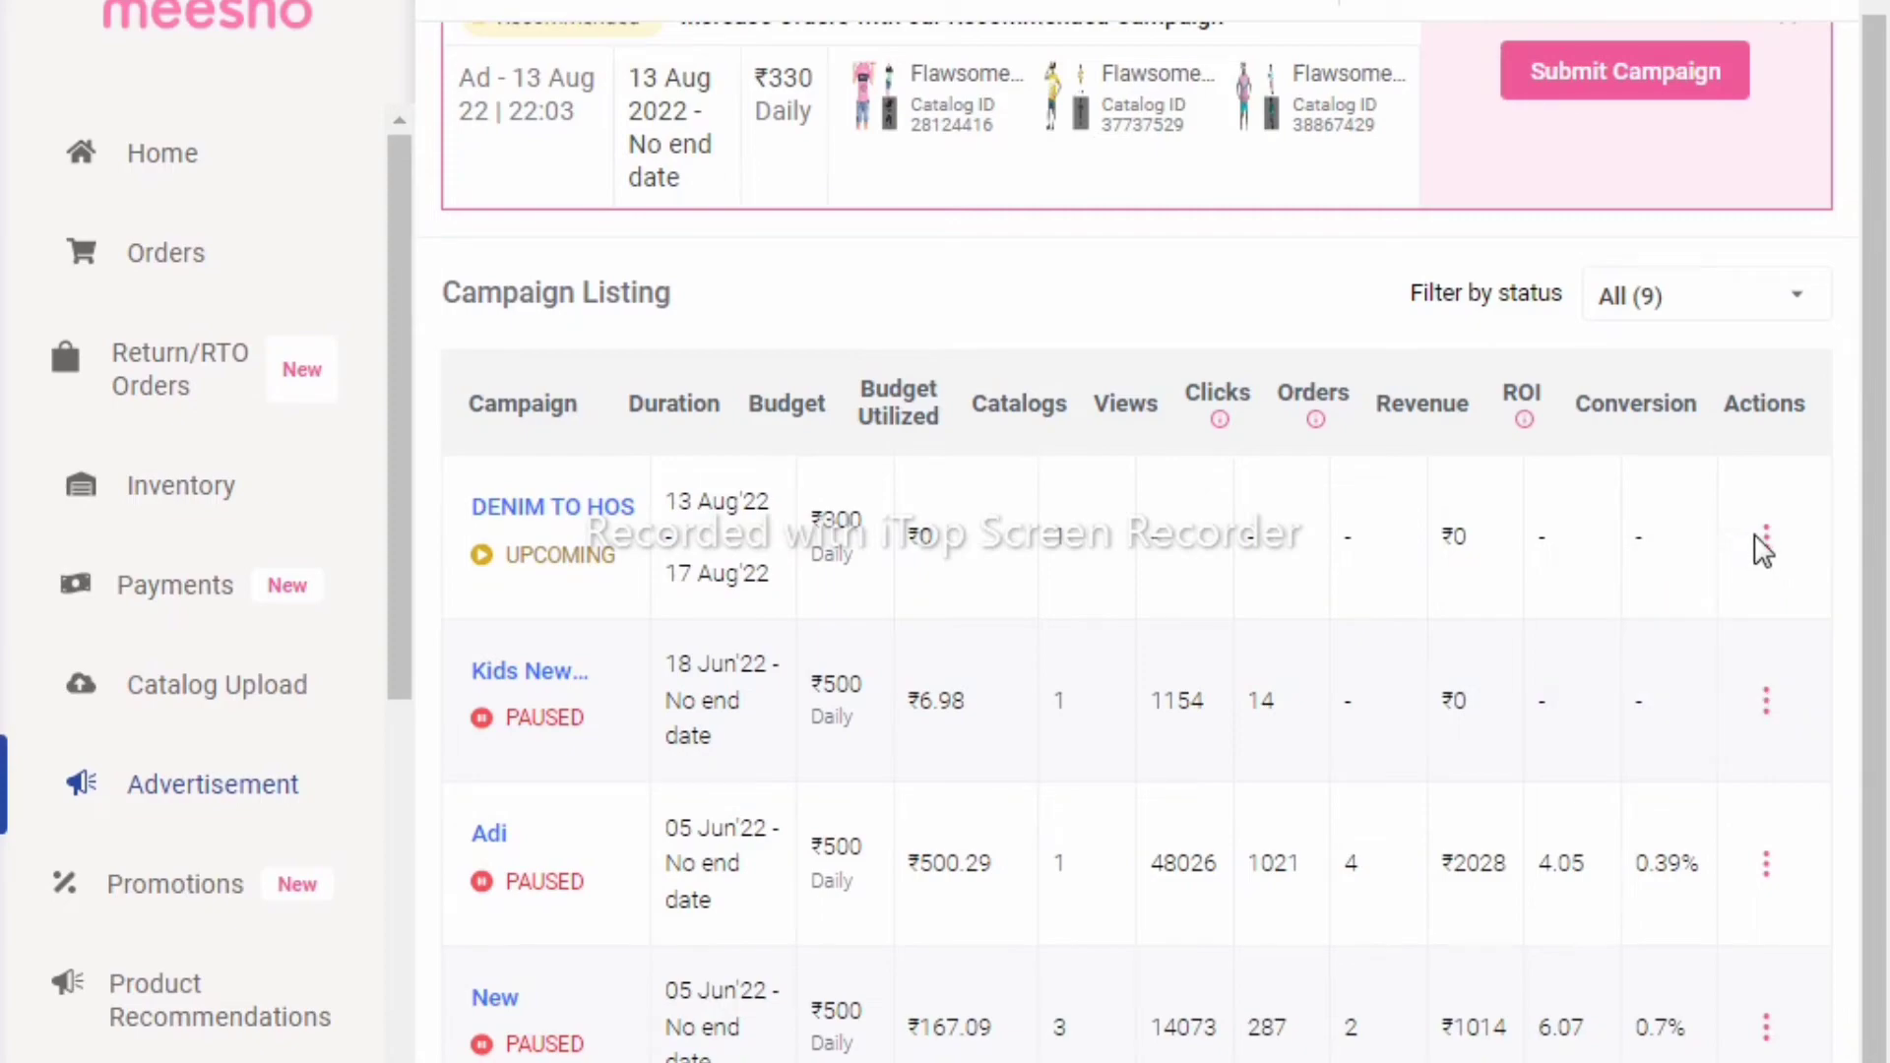
click(1767, 546)
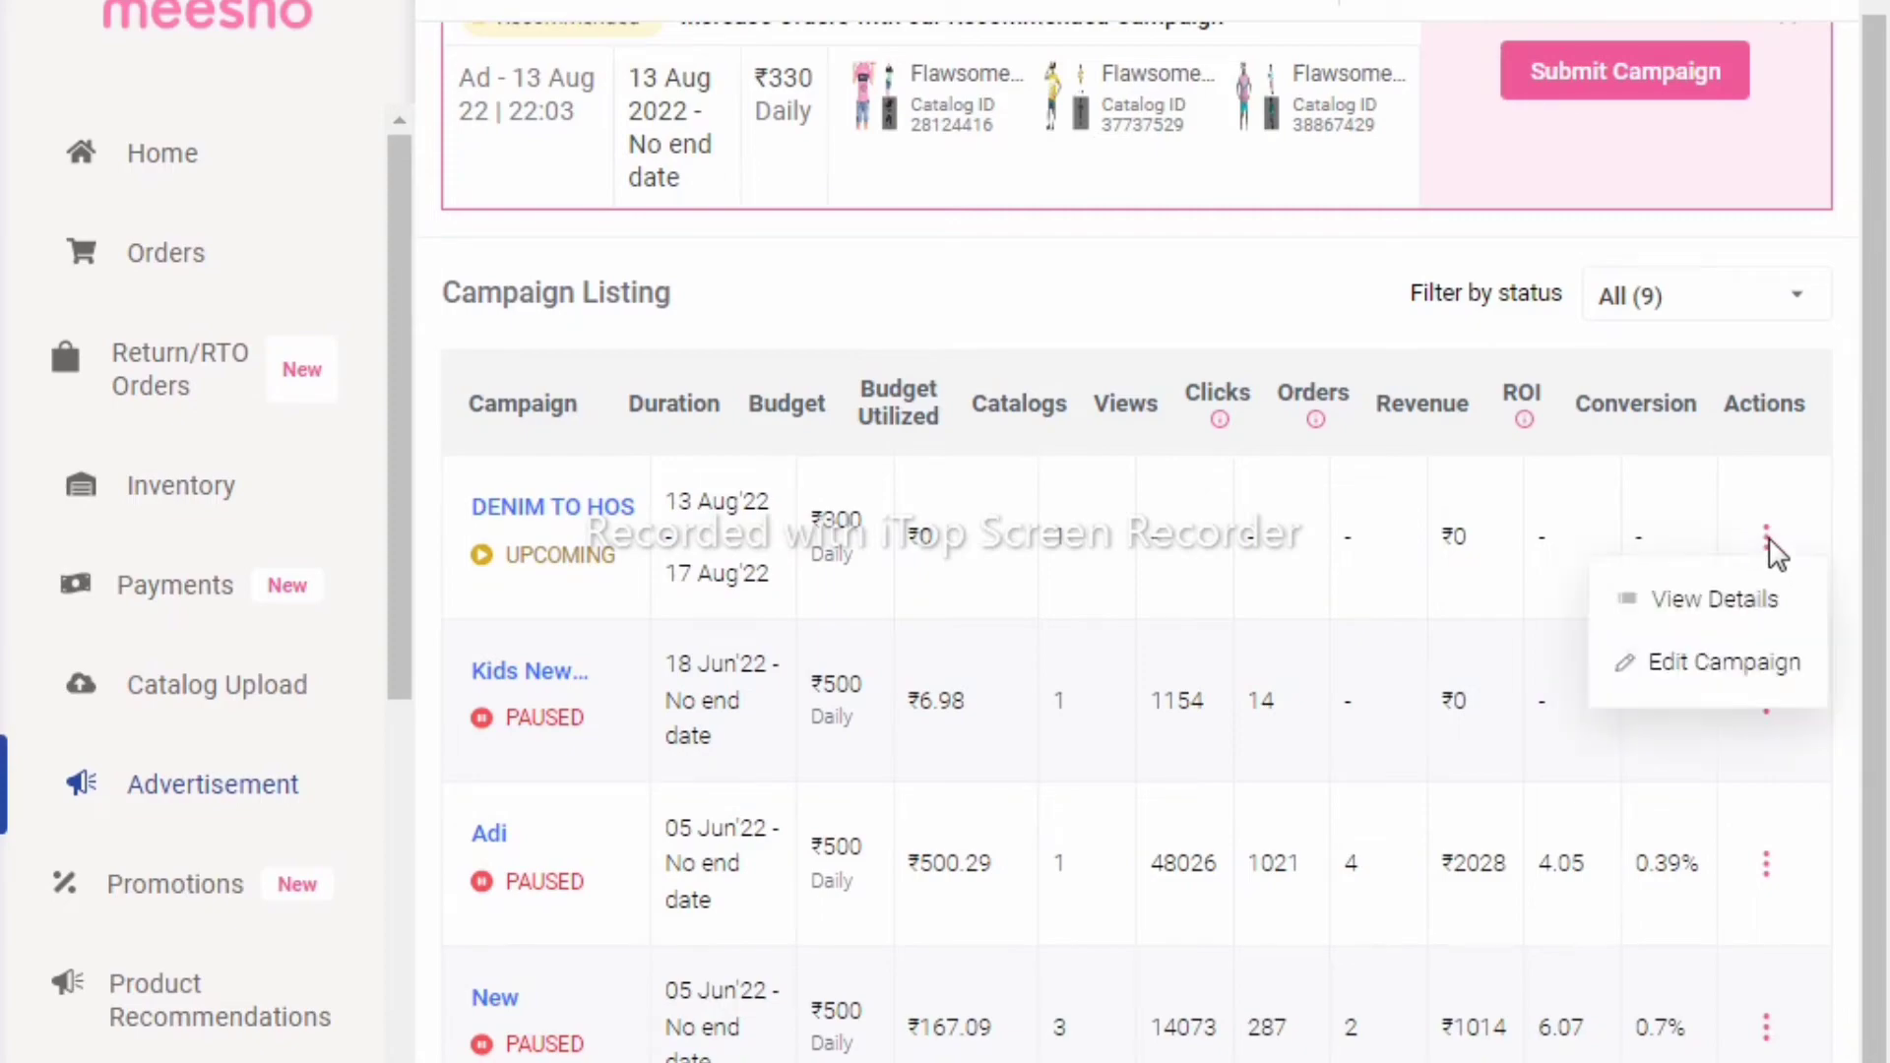
click(1723, 664)
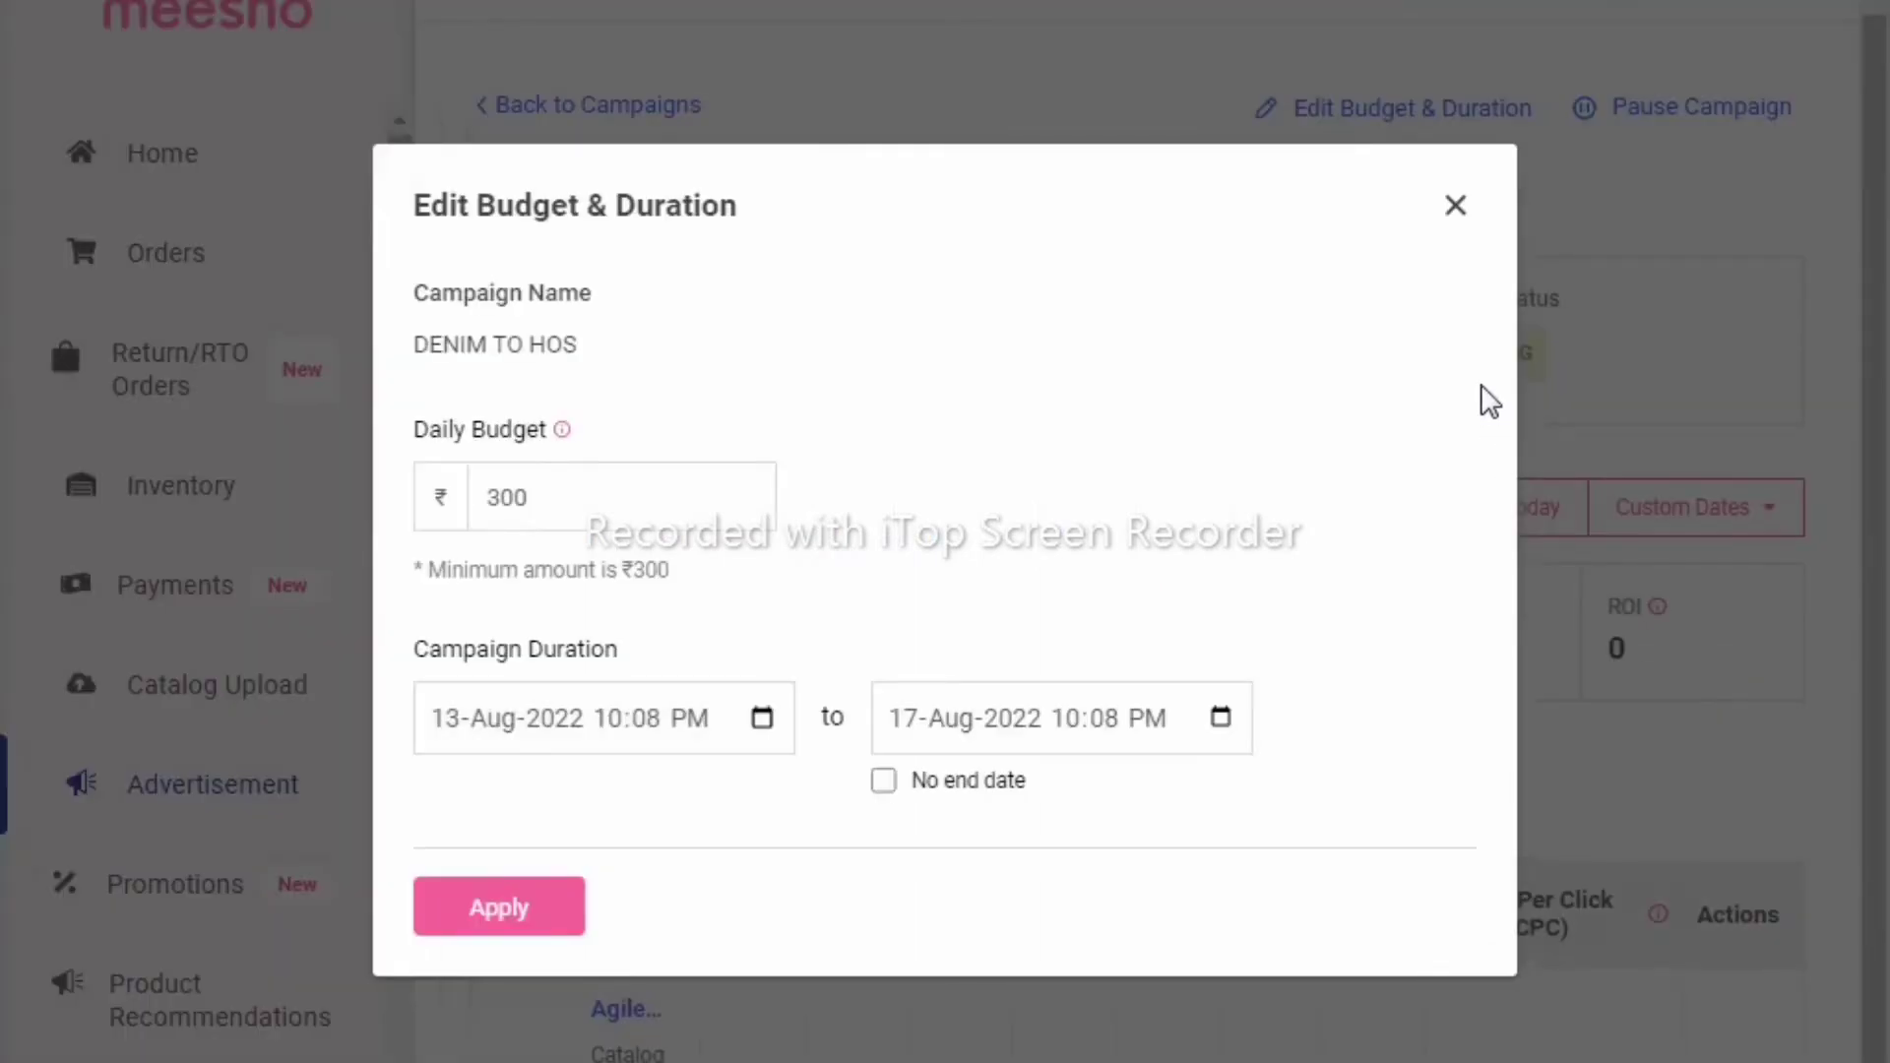
click(1452, 215)
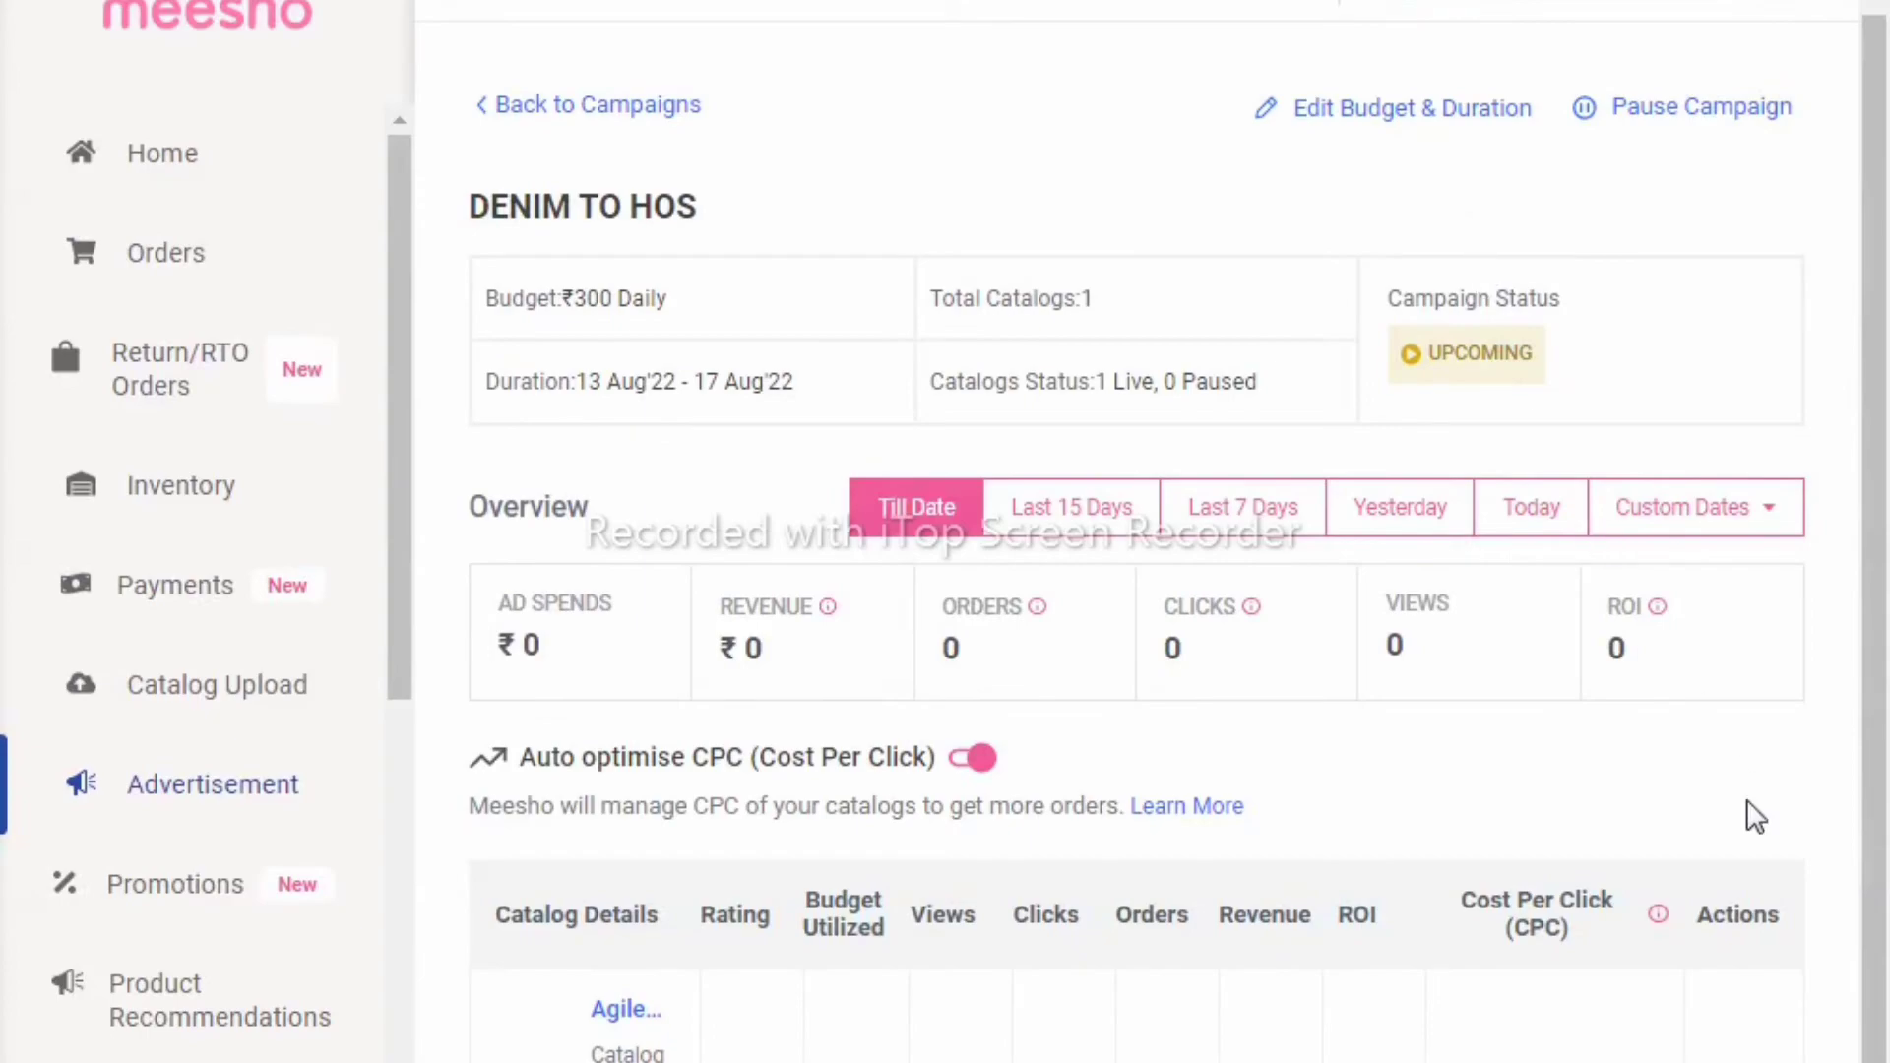
scroll(1793, 753, down, 2)
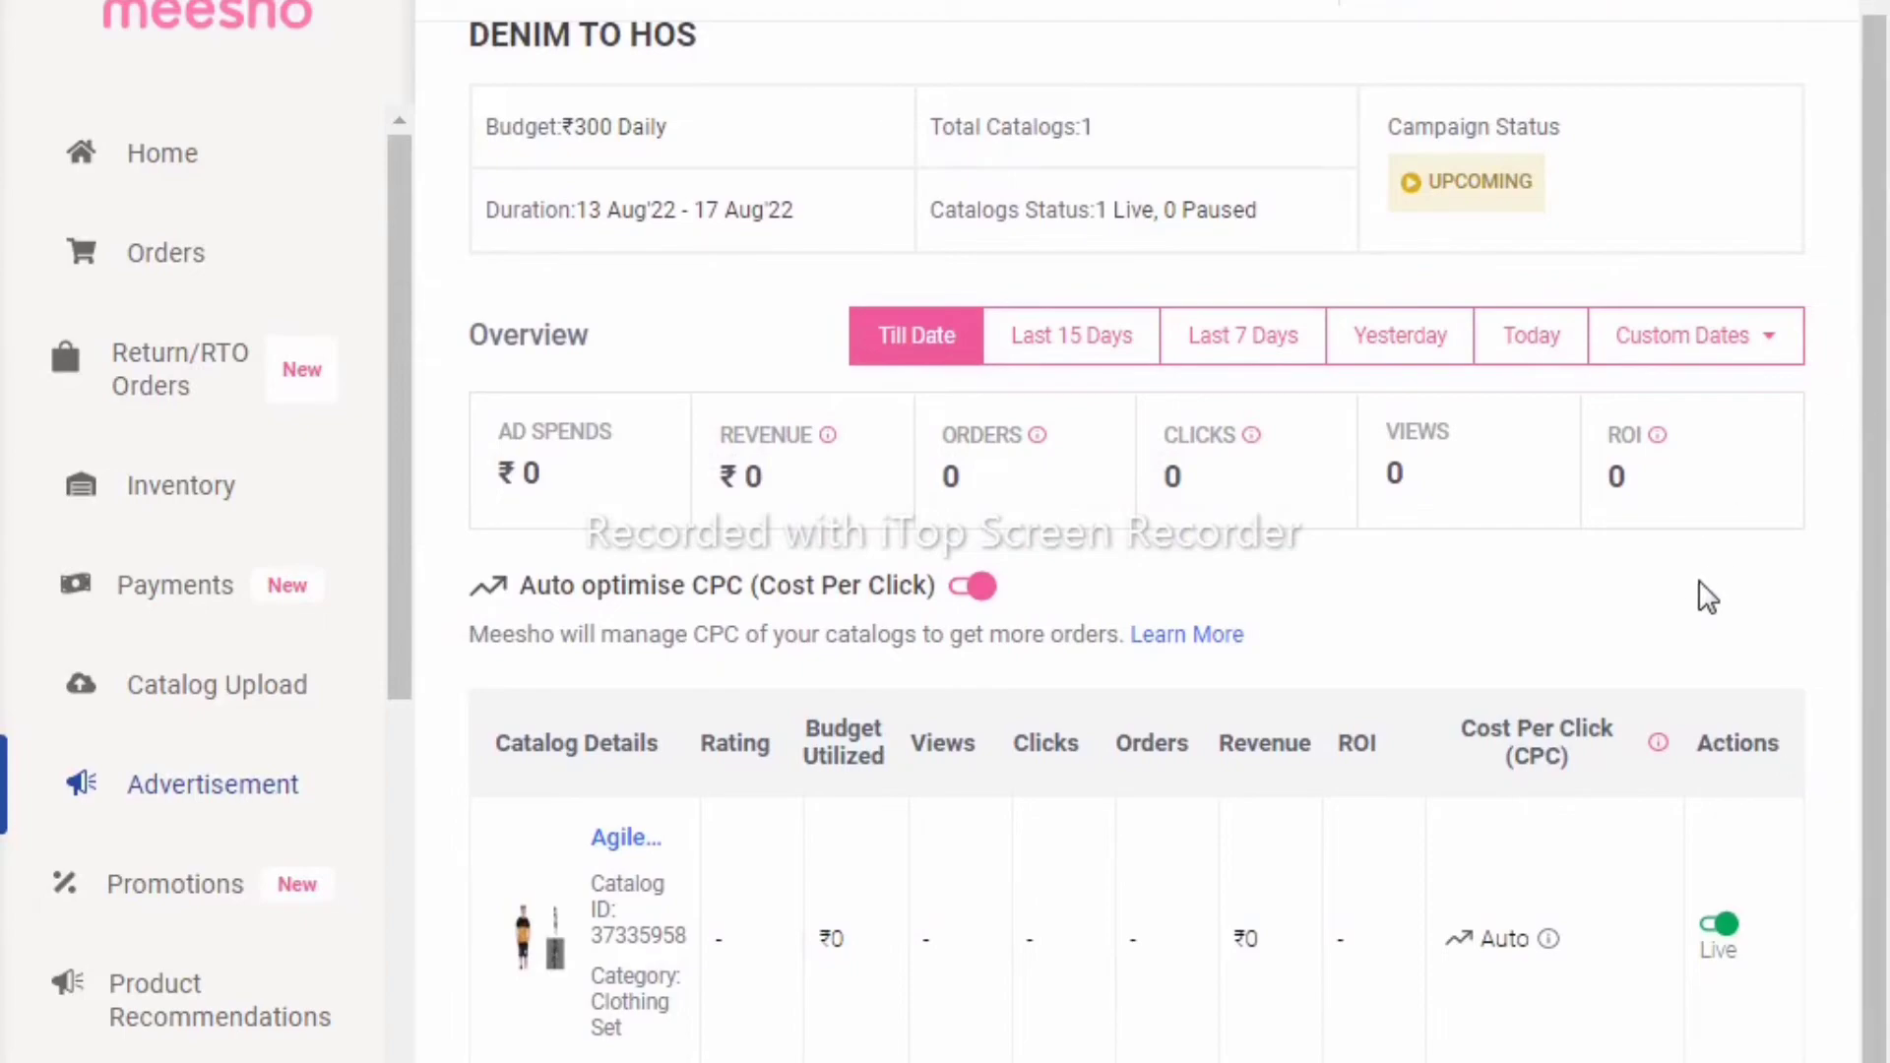
click(1715, 935)
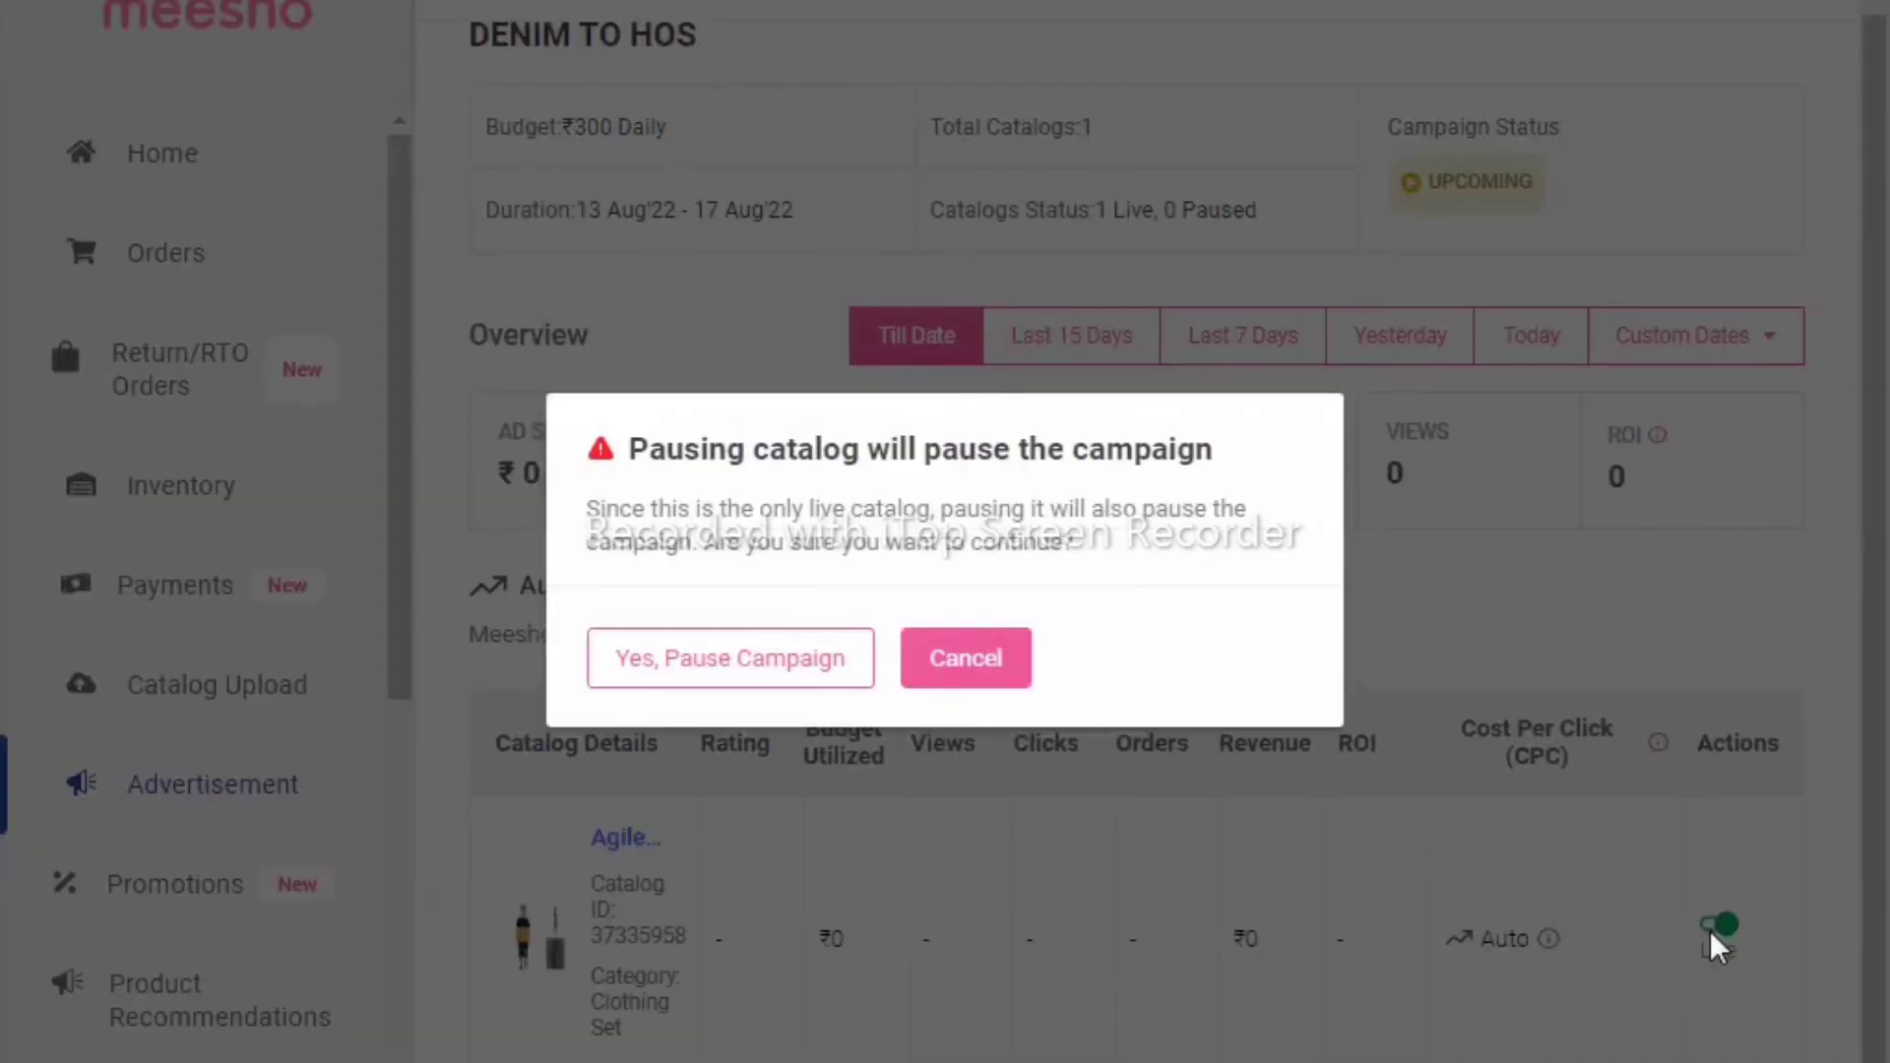
click(996, 666)
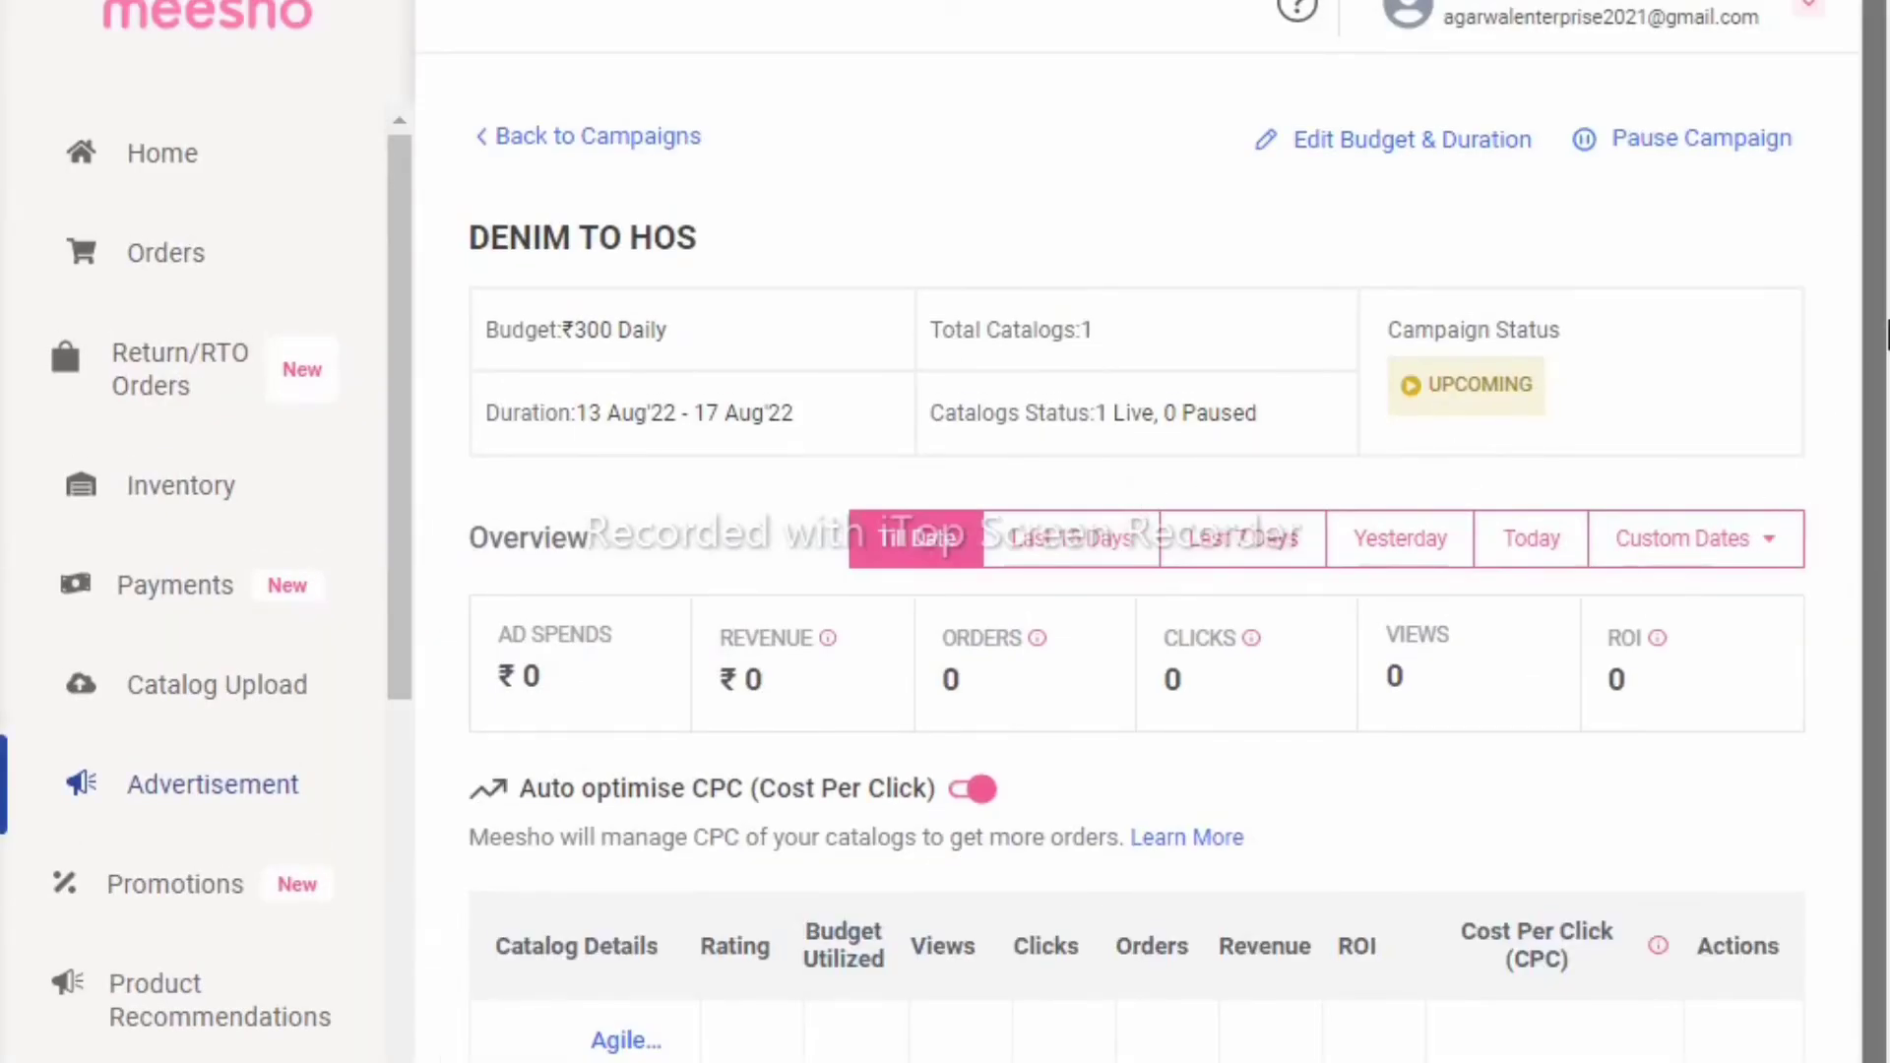
Pause the campaign's only live catalog (ID 37335958) and confirm pausing the whole DENIM TO HOS campaign
scroll(1882, 522, down, 1)
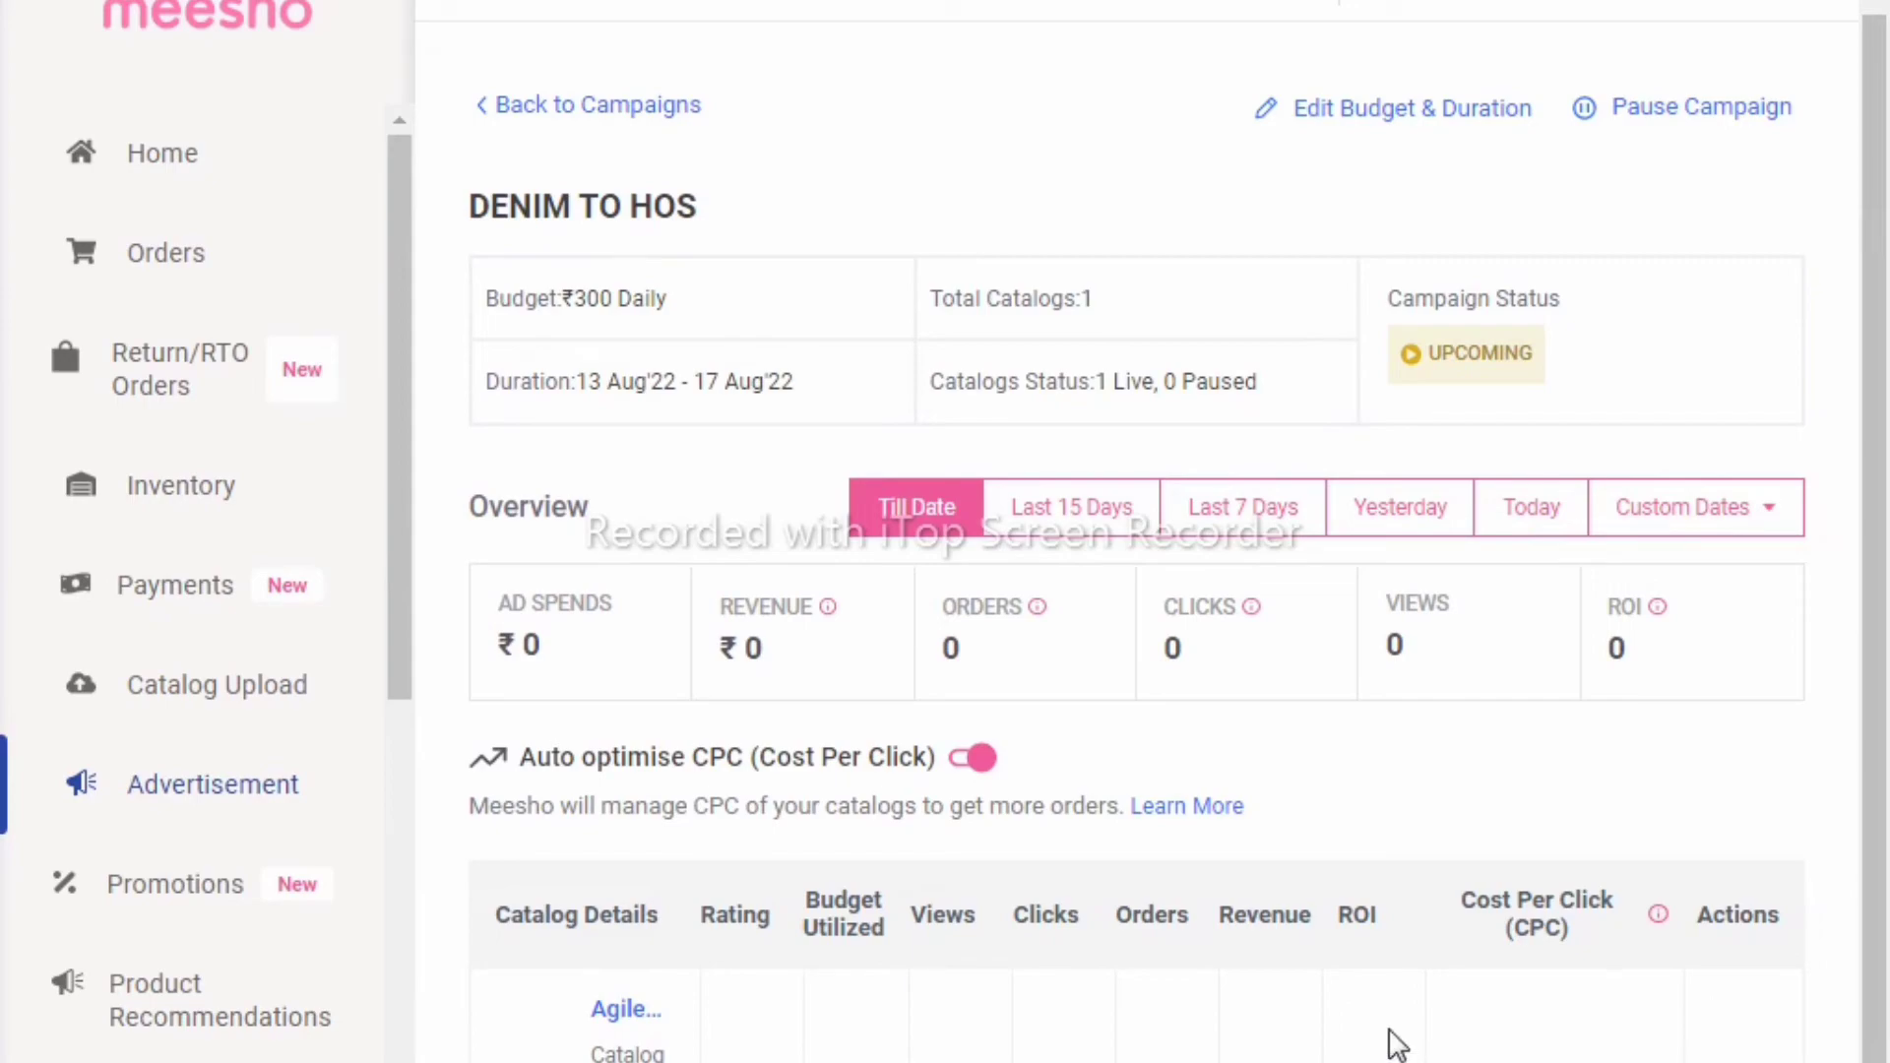
scroll(1398, 1043, down, 2)
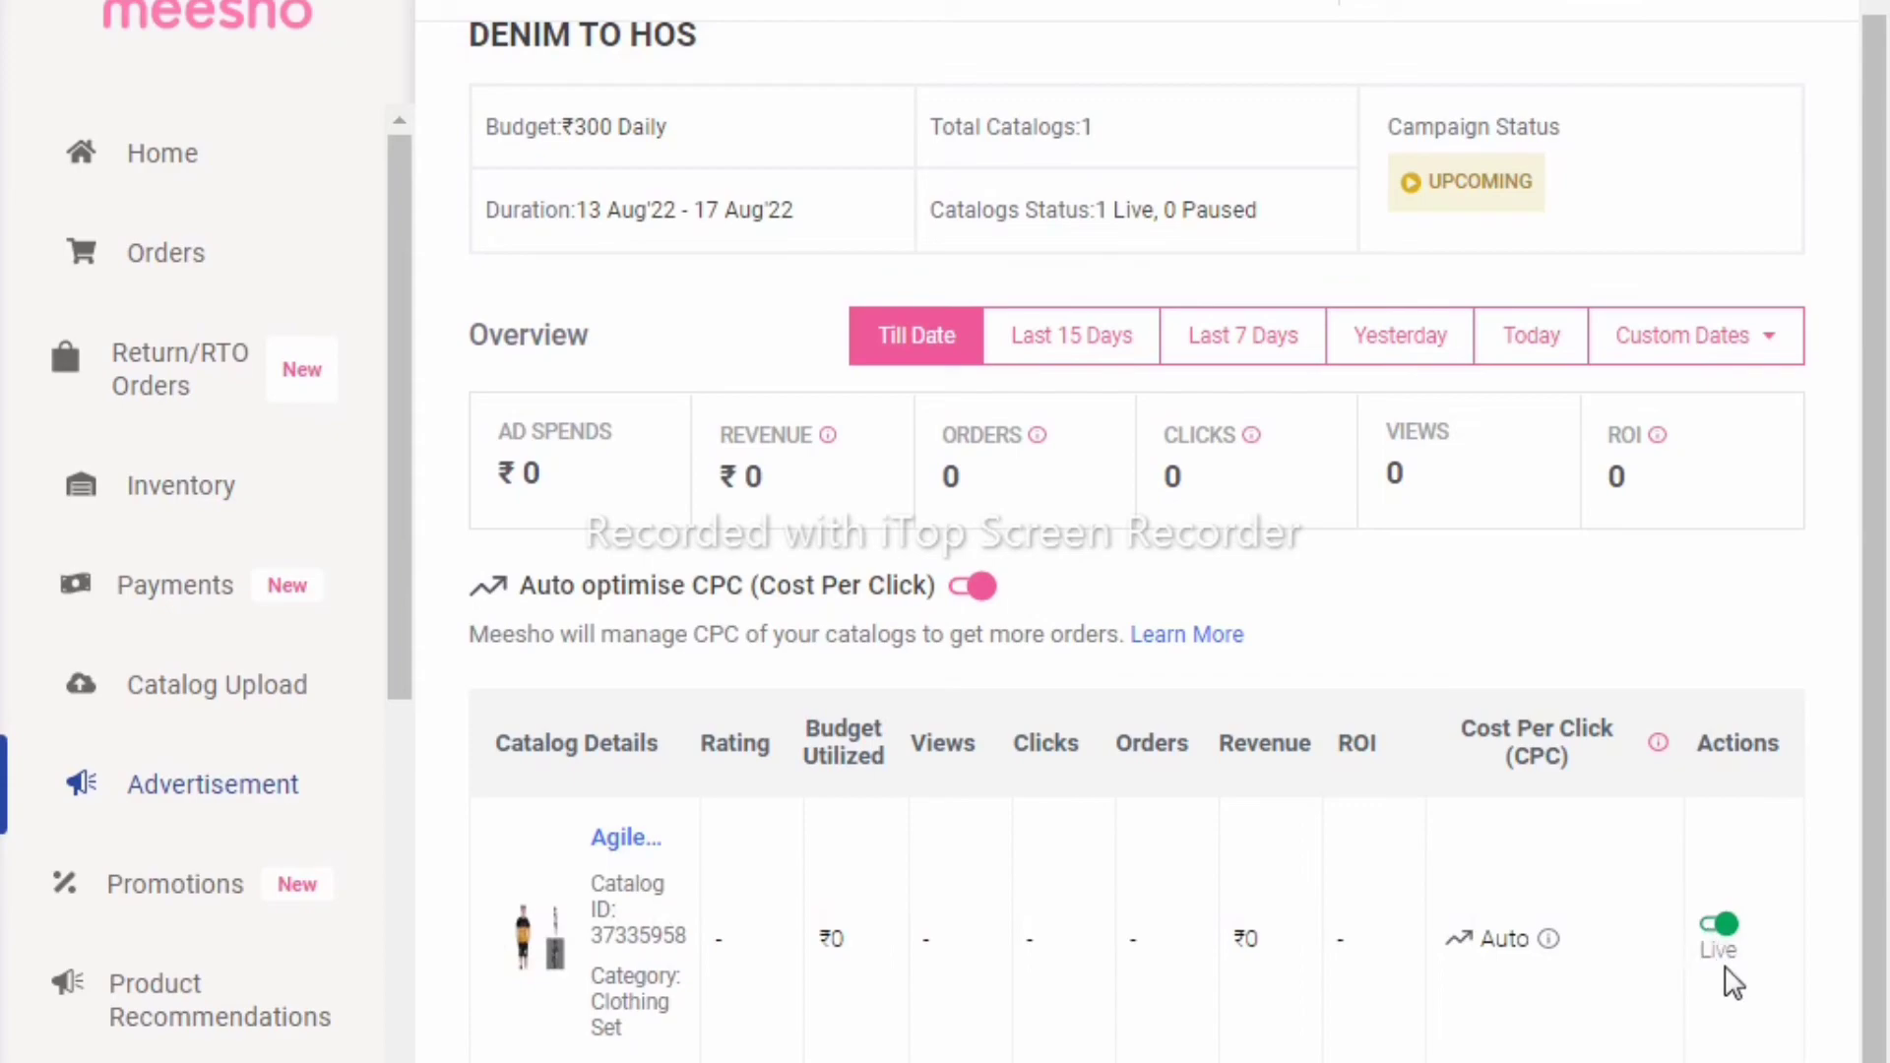
click(1713, 930)
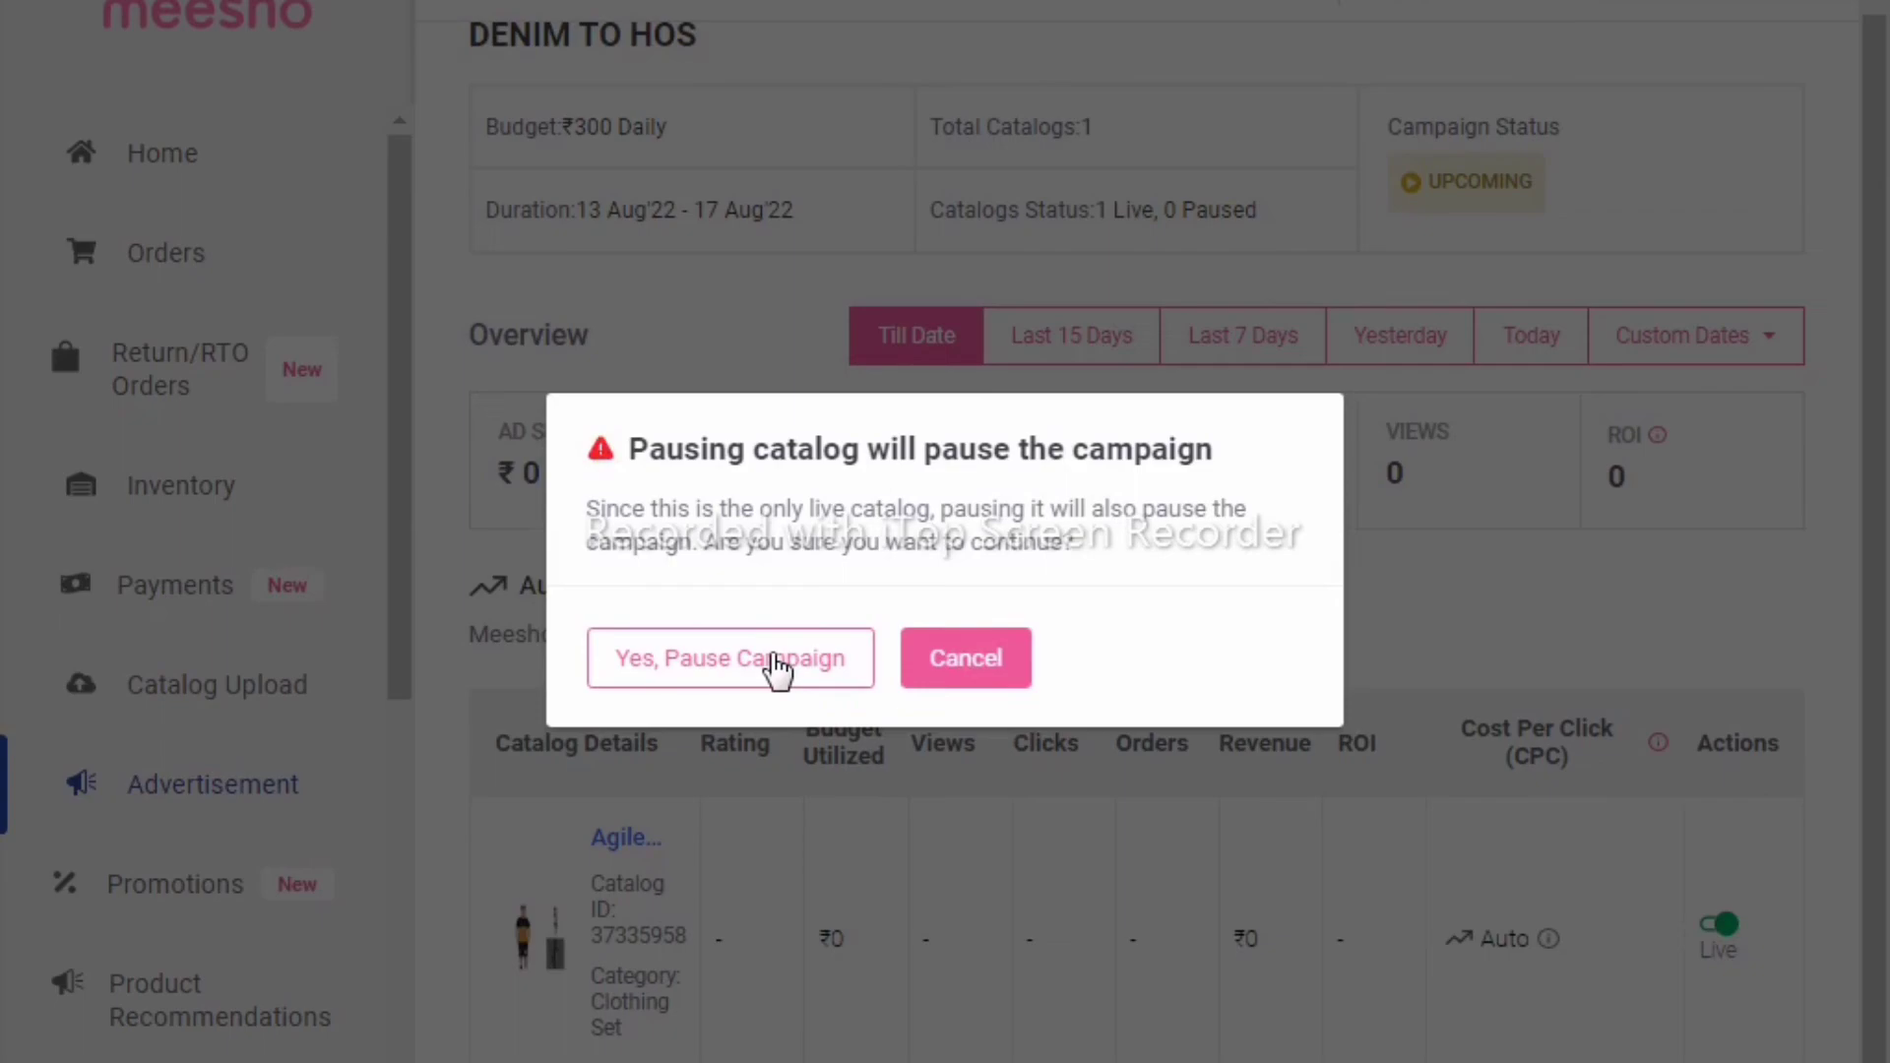
click(726, 670)
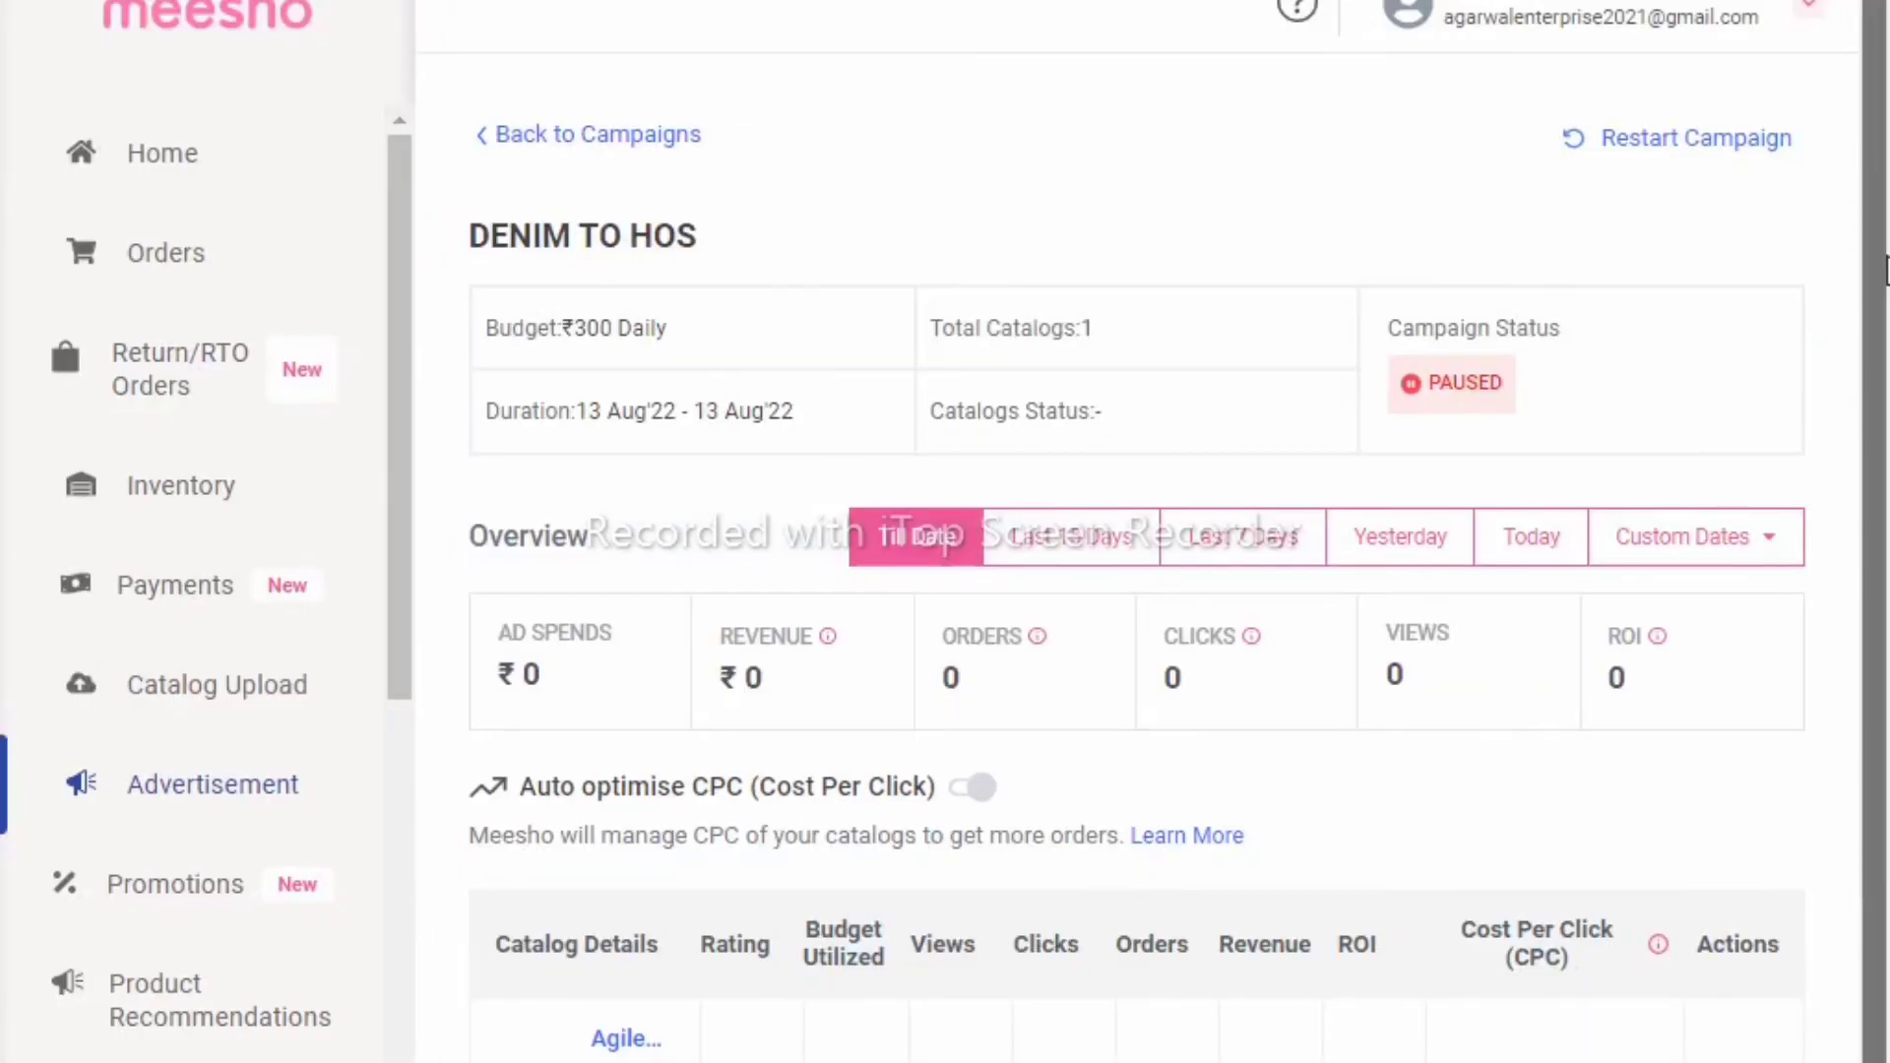
Return to the campaign listing and check the DENIM TO HOS campaign's entry
scroll(1882, 455, down, 1)
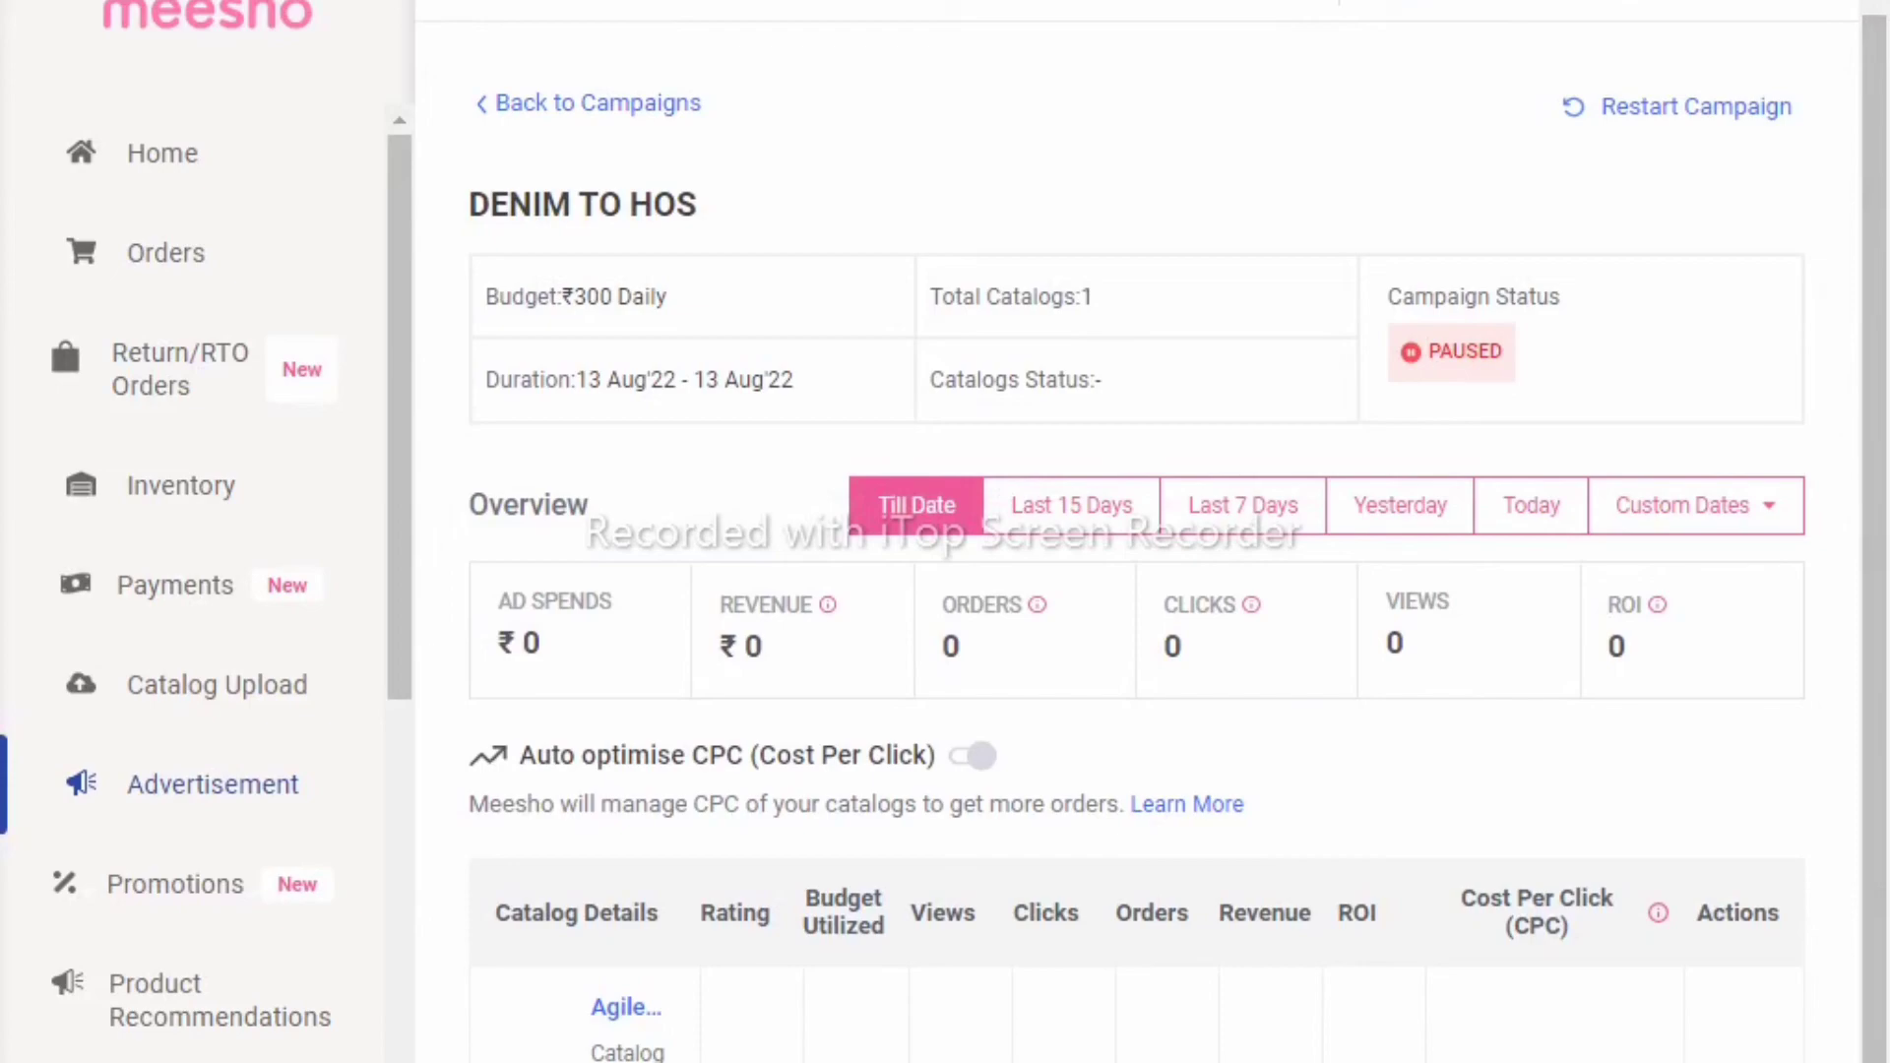
click(525, 106)
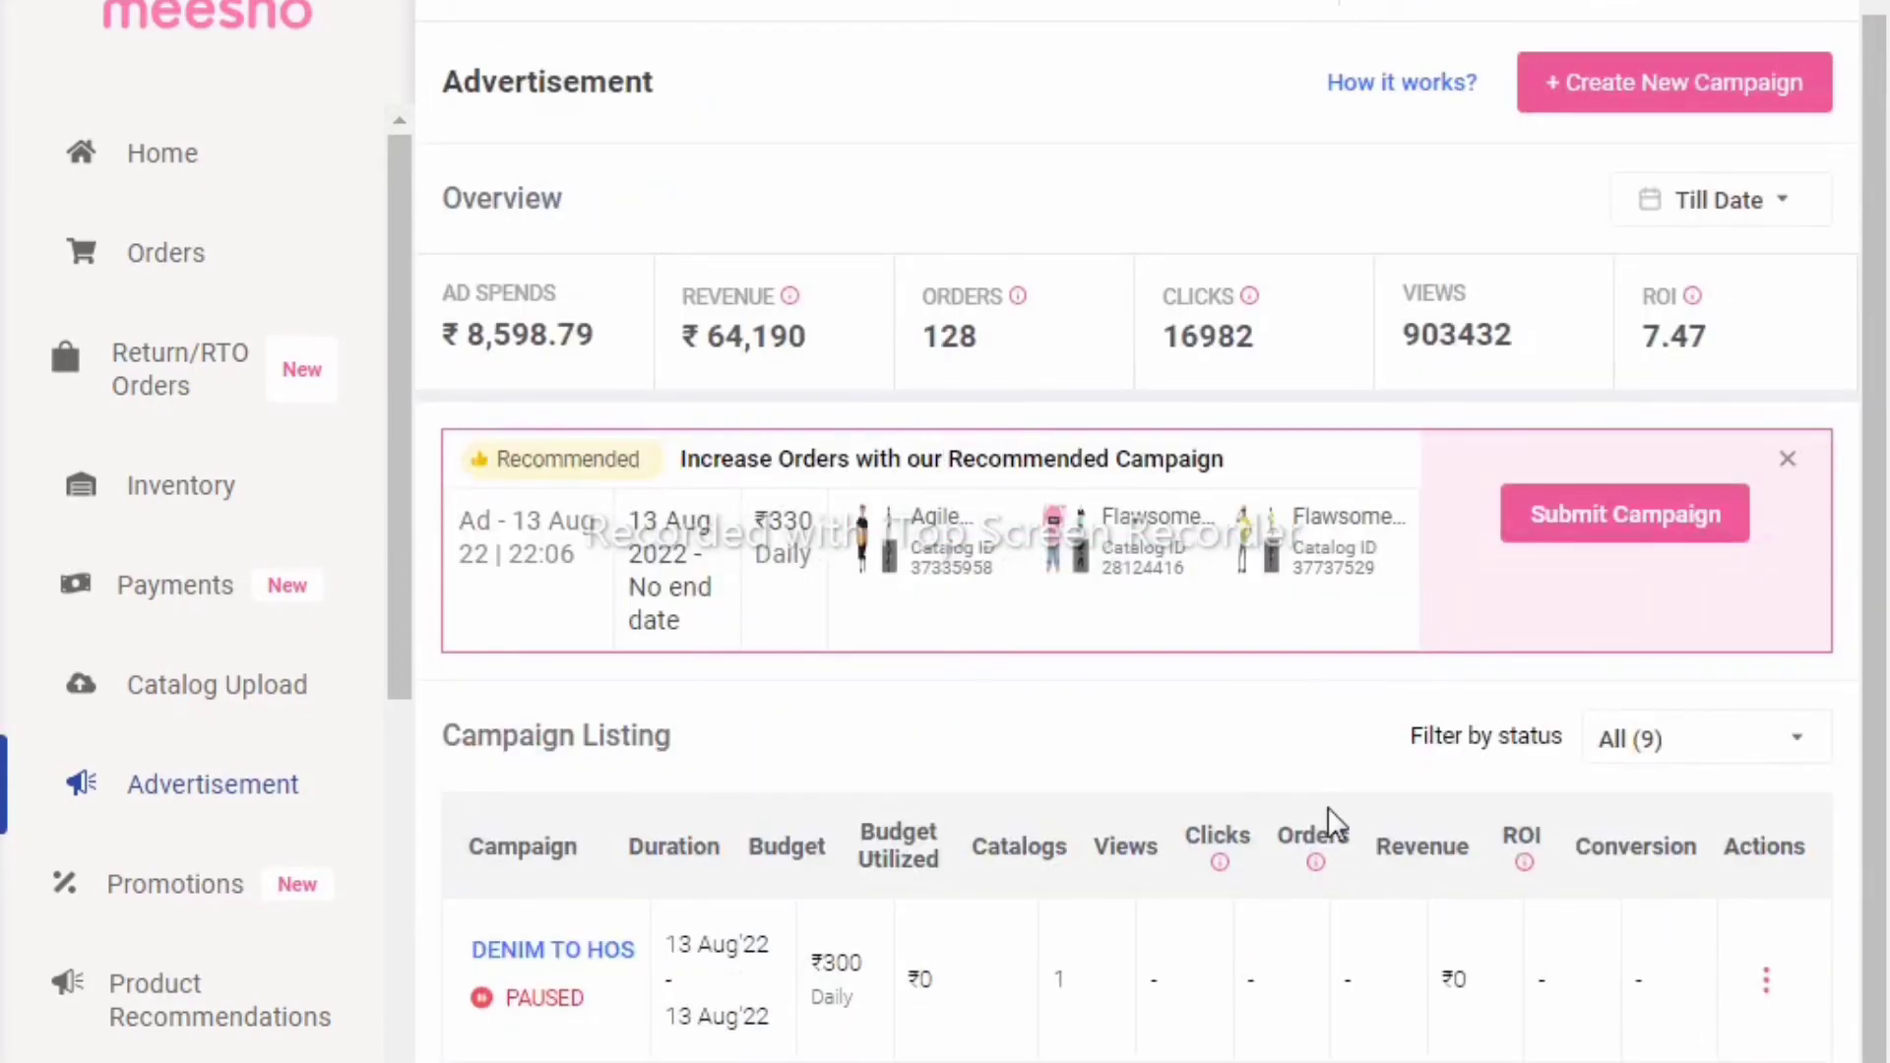
scroll(1343, 760, down, 5)
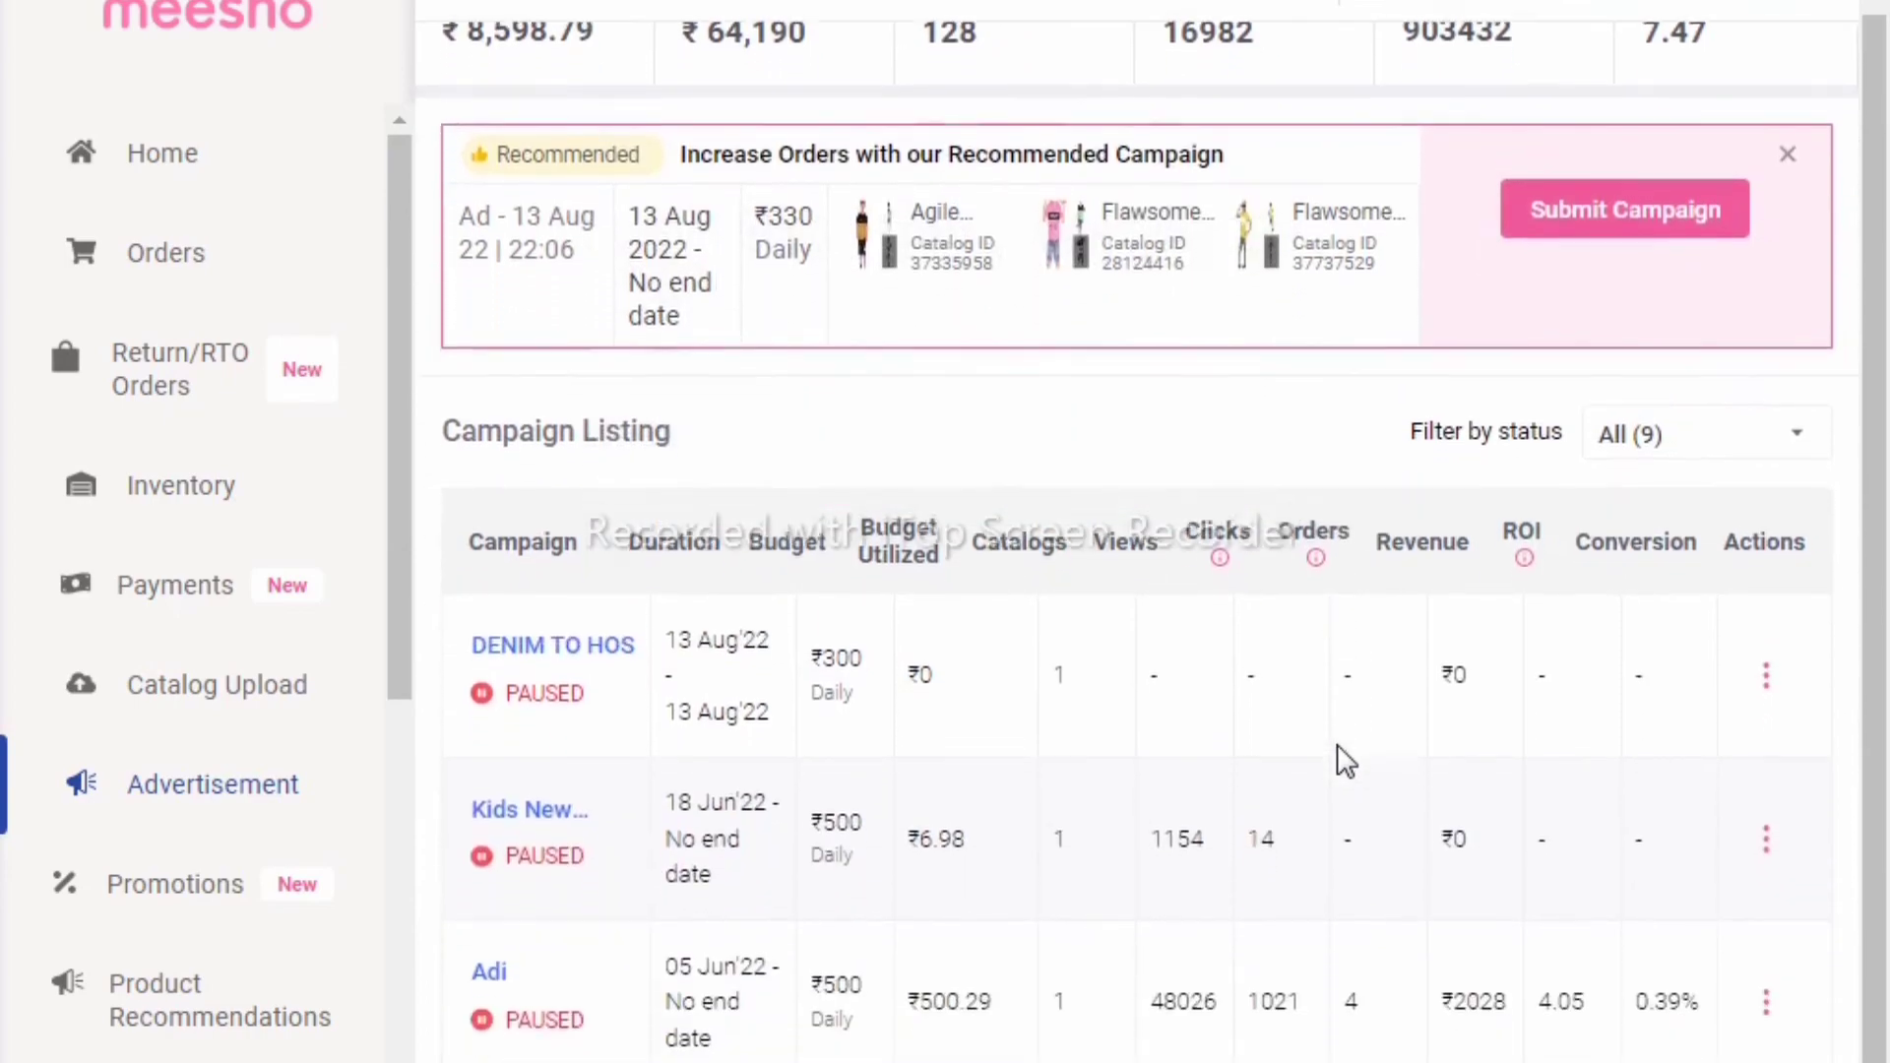